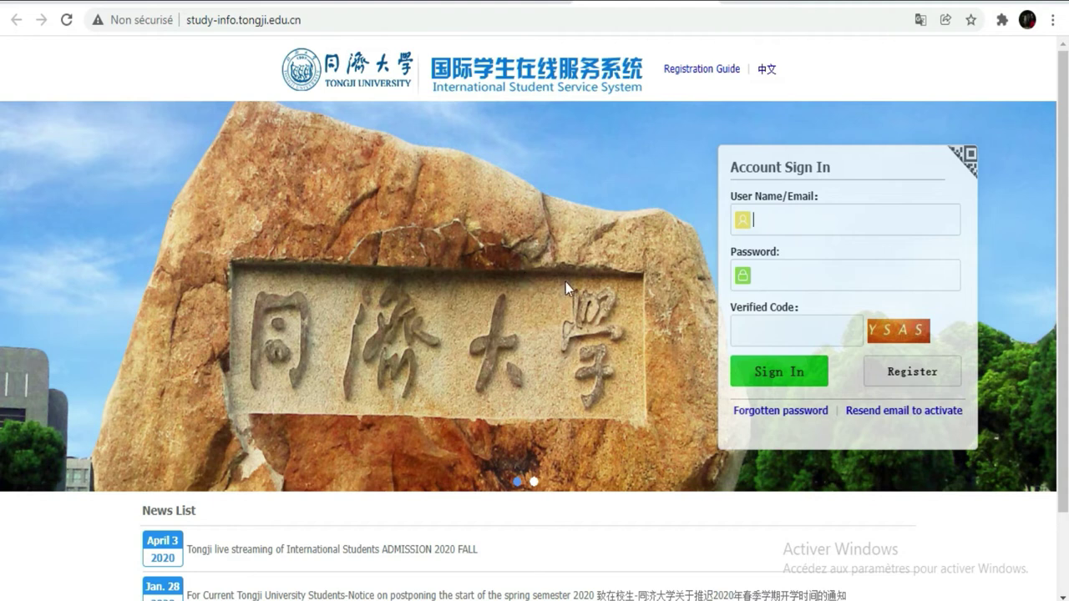
# Switch to the Chinese Government Scholarship Information System site and open its new-account registration form
pyautogui.hotkey('ctrl', 'Tab')
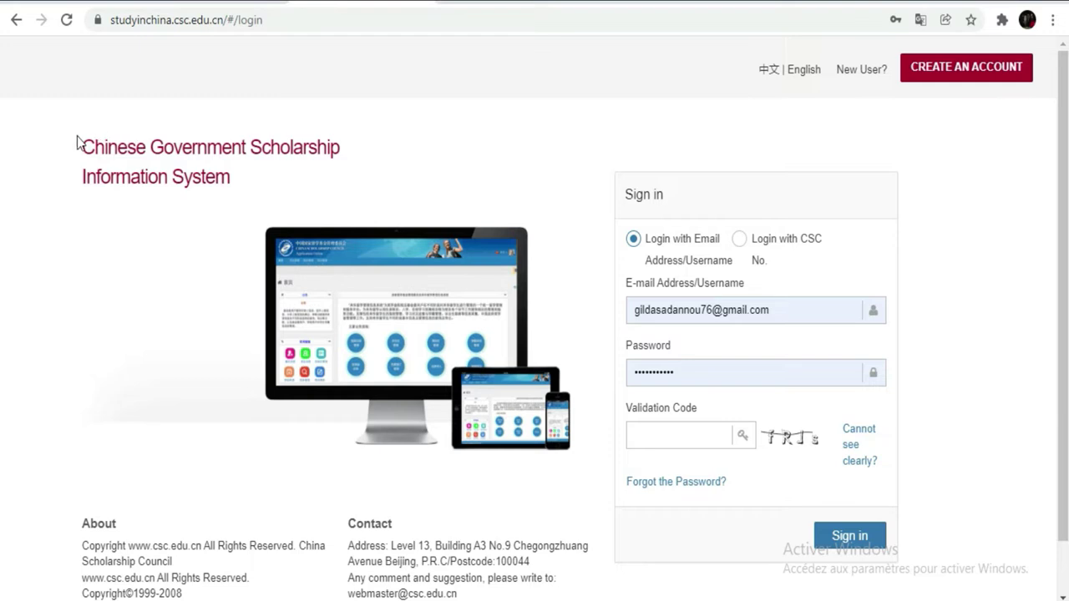
pyautogui.moveTo(78, 141); pyautogui.dragTo(161, 150)
pyautogui.click(161, 150)
pyautogui.moveTo(233, 187); pyautogui.dragTo(81, 143)
pyautogui.click(84, 148)
pyautogui.click(941, 73)
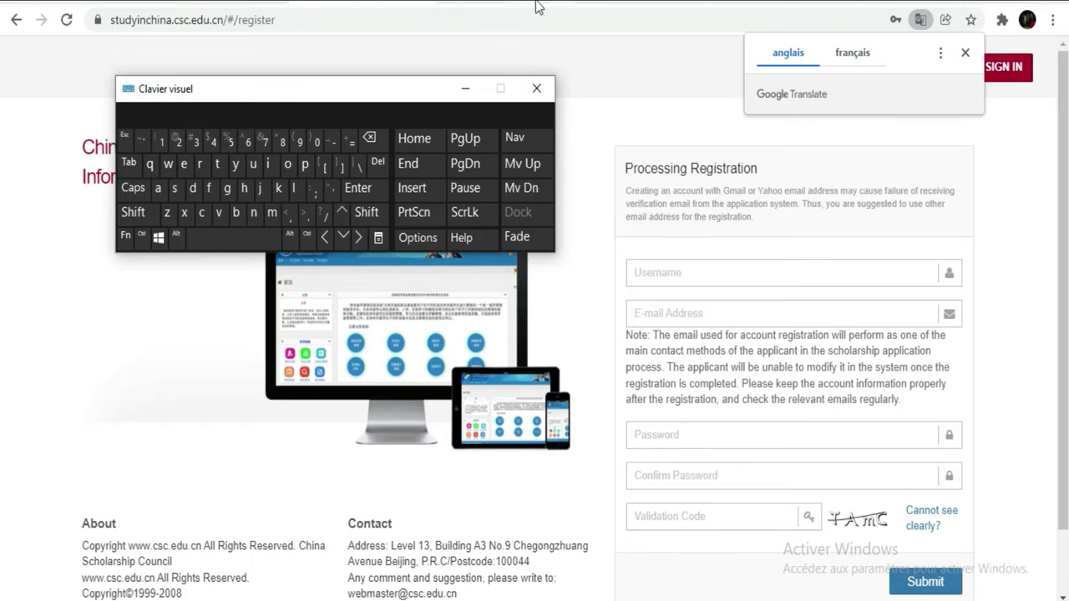
pyautogui.moveTo(417, 98); pyautogui.dragTo(445, 272)
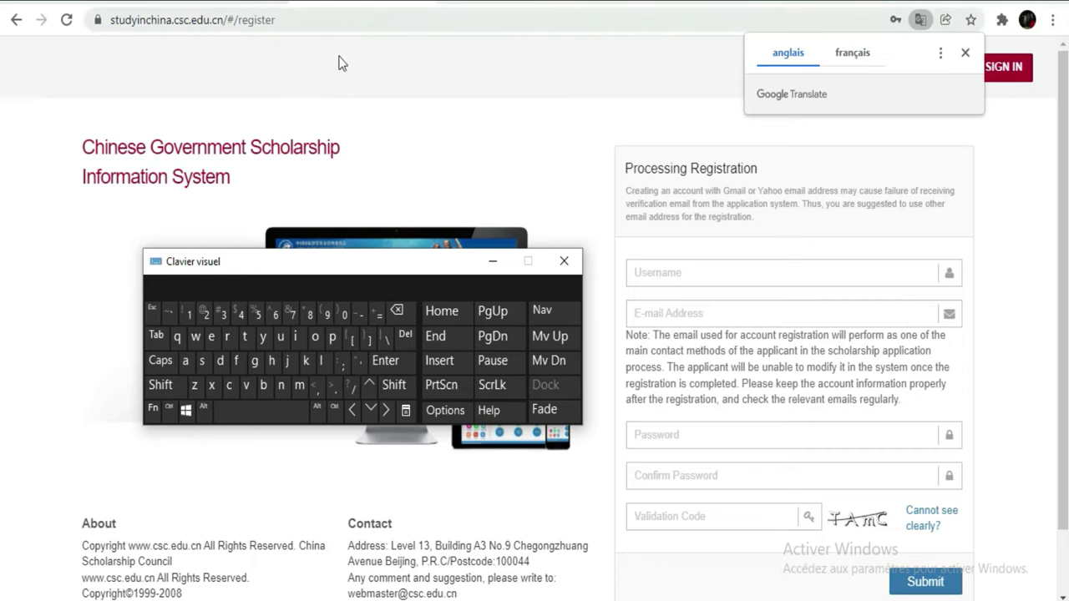
pyautogui.tripleClick(79, 145)
pyautogui.click(55, 149)
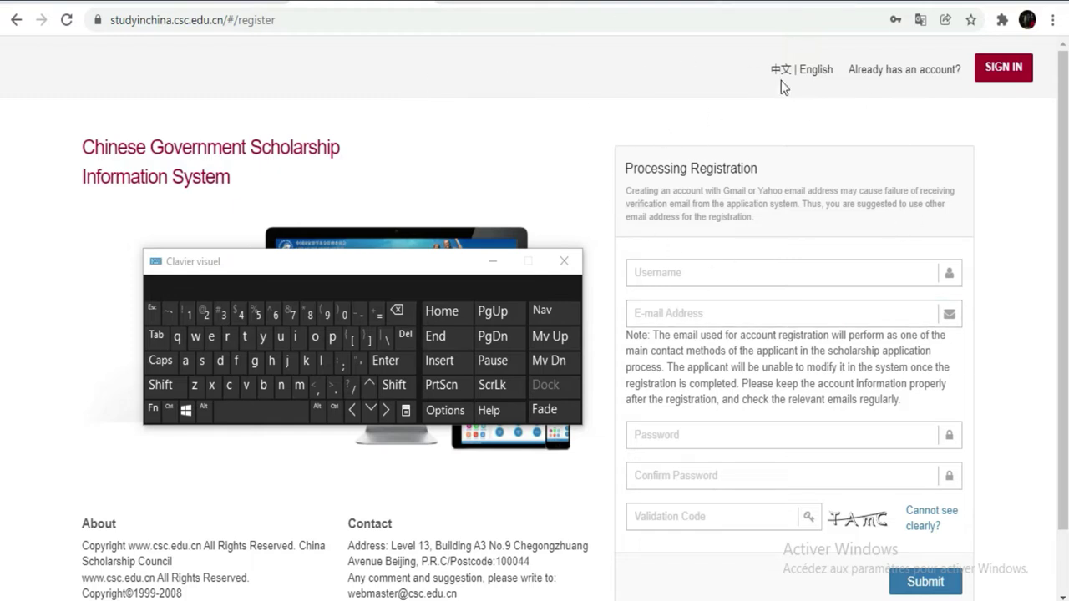
pyautogui.click(617, 3)
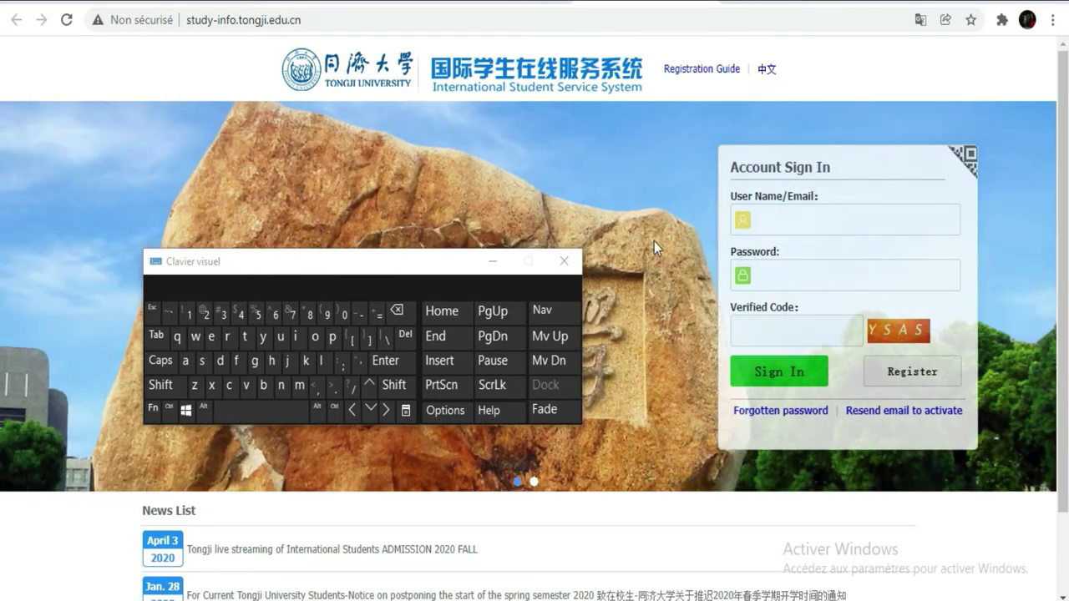
pyautogui.click(299, 4)
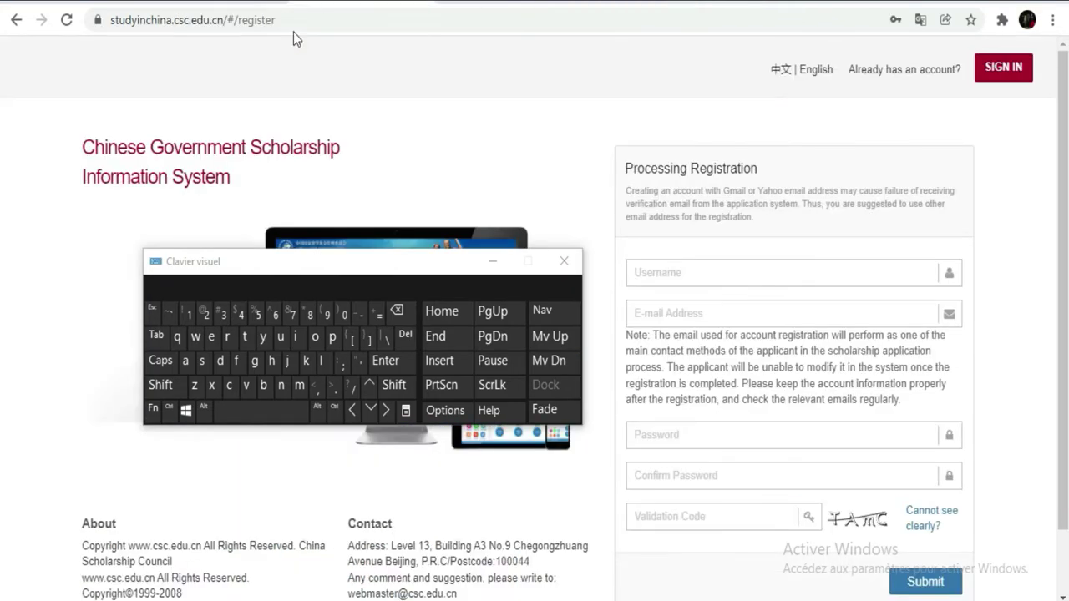
# Move the on-screen keyboard clear of the registration form and enter the account username with it
pyautogui.click(765, 265)
pyautogui.moveTo(423, 262); pyautogui.dragTo(403, 124)
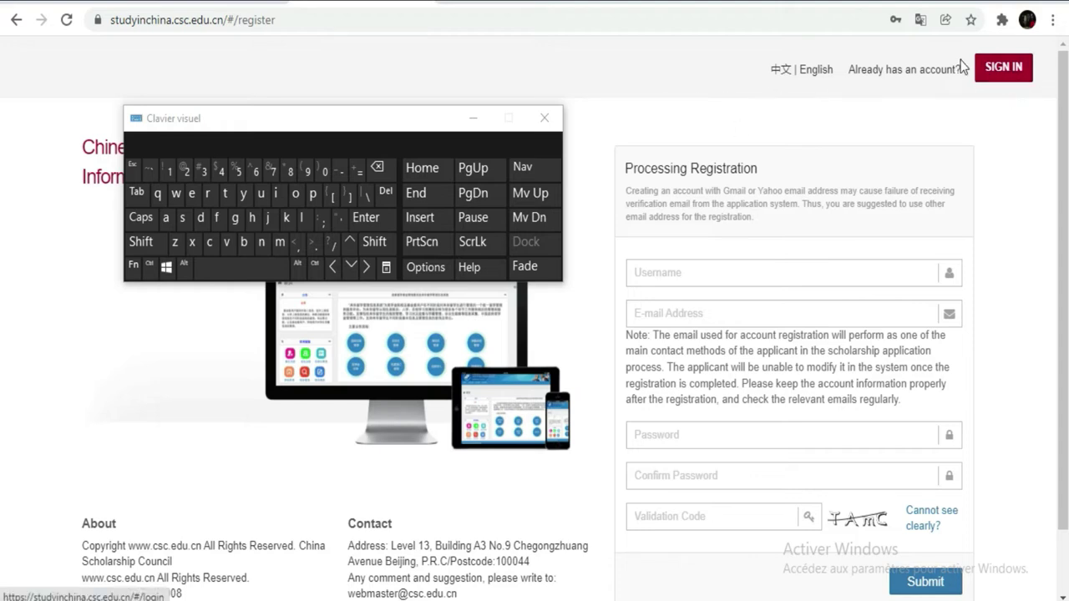
pyautogui.click(675, 276)
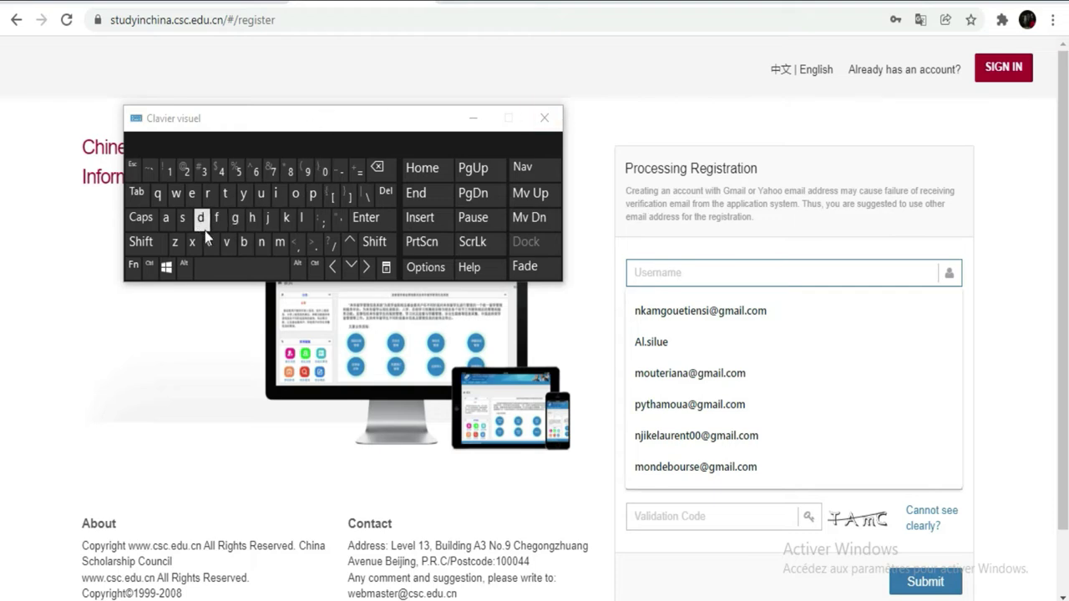
pyautogui.click(149, 242)
pyautogui.click(314, 197)
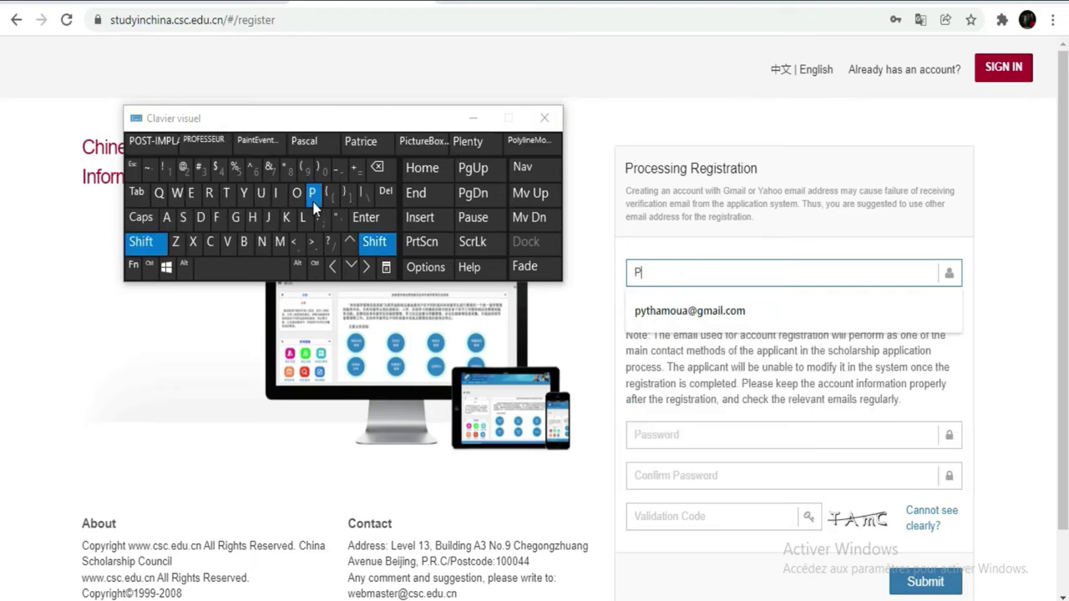
pyautogui.click(243, 193)
pyautogui.click(226, 193)
pyautogui.click(254, 219)
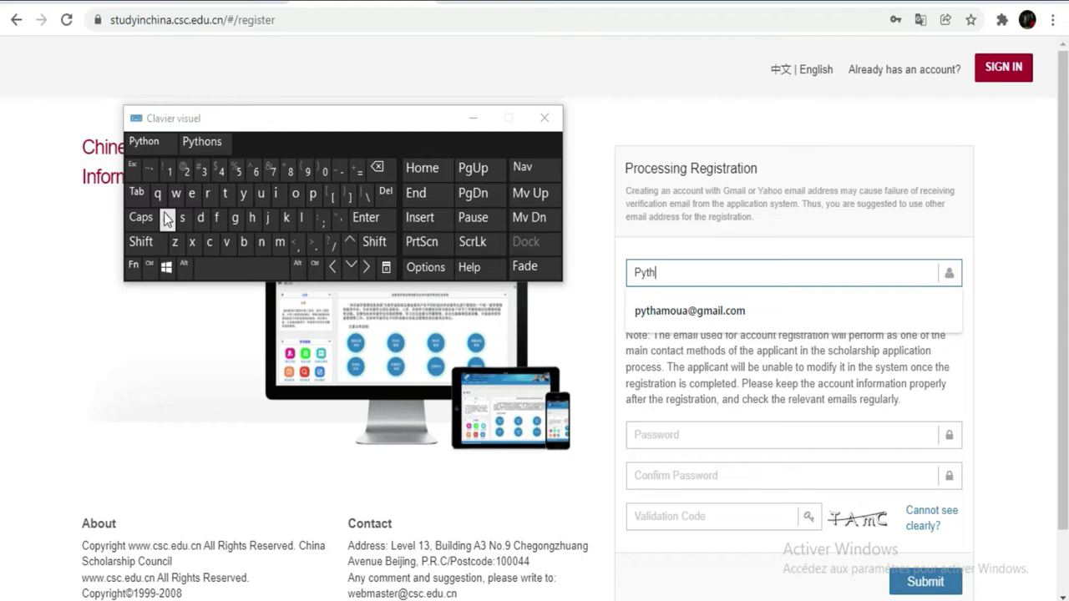
pyautogui.click(165, 217)
pyautogui.click(598, 285)
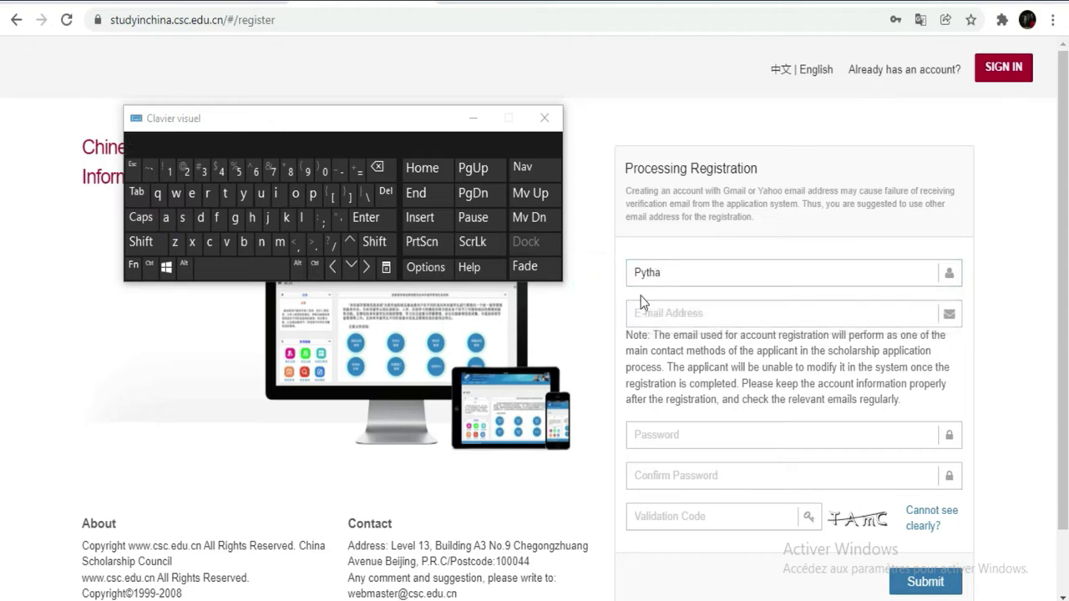
# Fill in the applicant's e-mail address in the registration form, using the matching saved suggestion
pyautogui.click(676, 315)
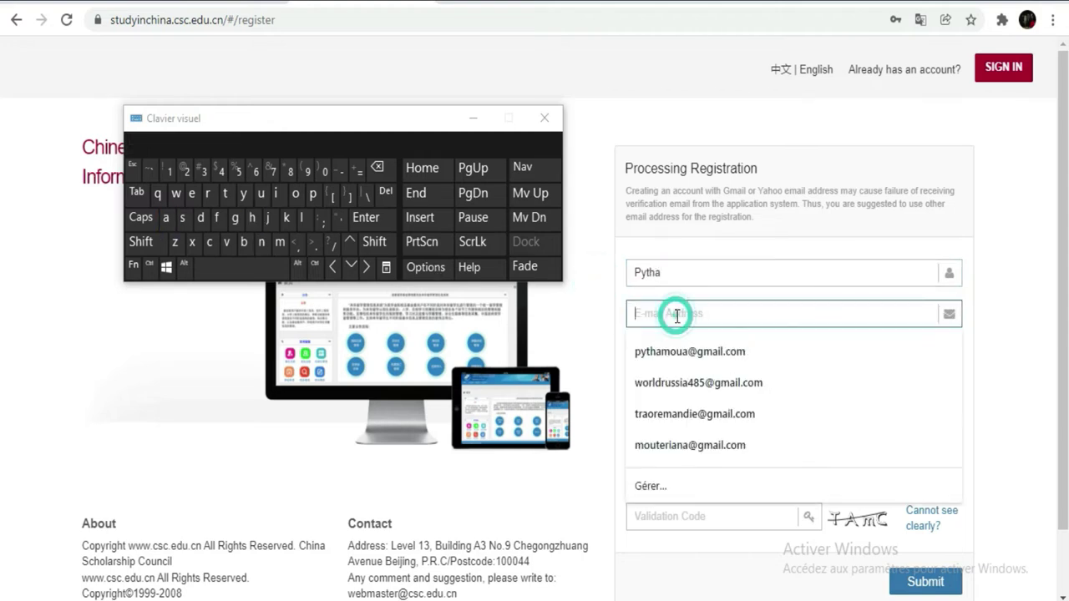
pyautogui.click(280, 242)
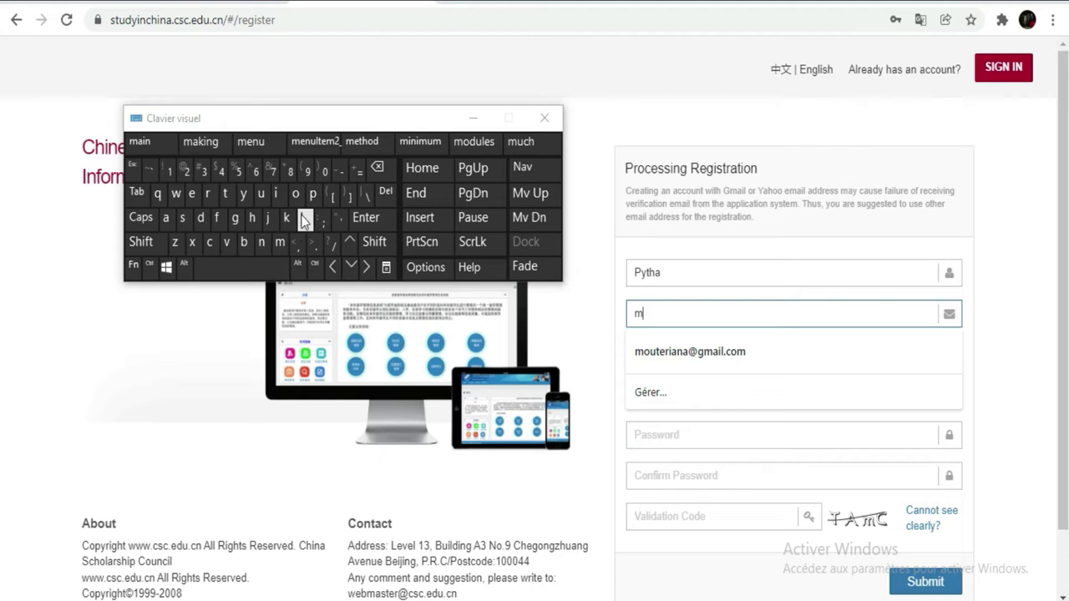
pyautogui.click(296, 195)
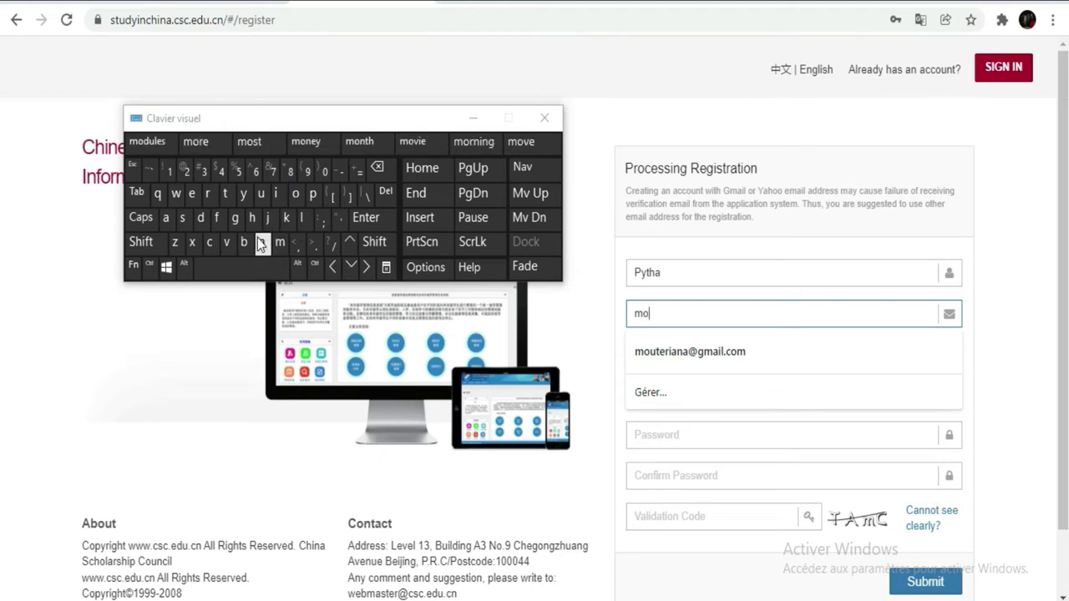
pyautogui.click(262, 242)
pyautogui.click(202, 218)
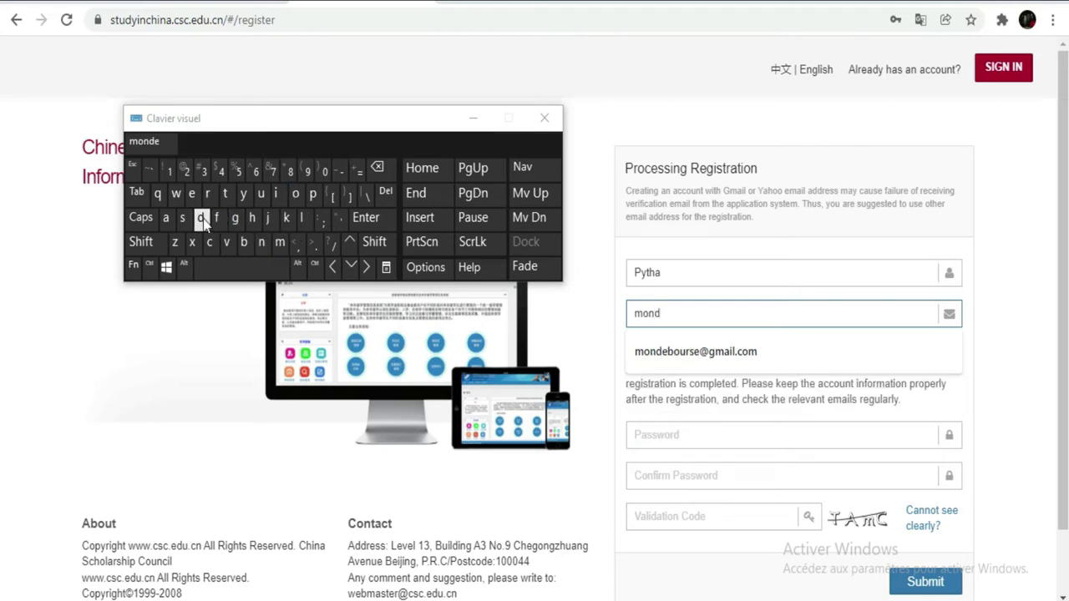
pyautogui.click(662, 352)
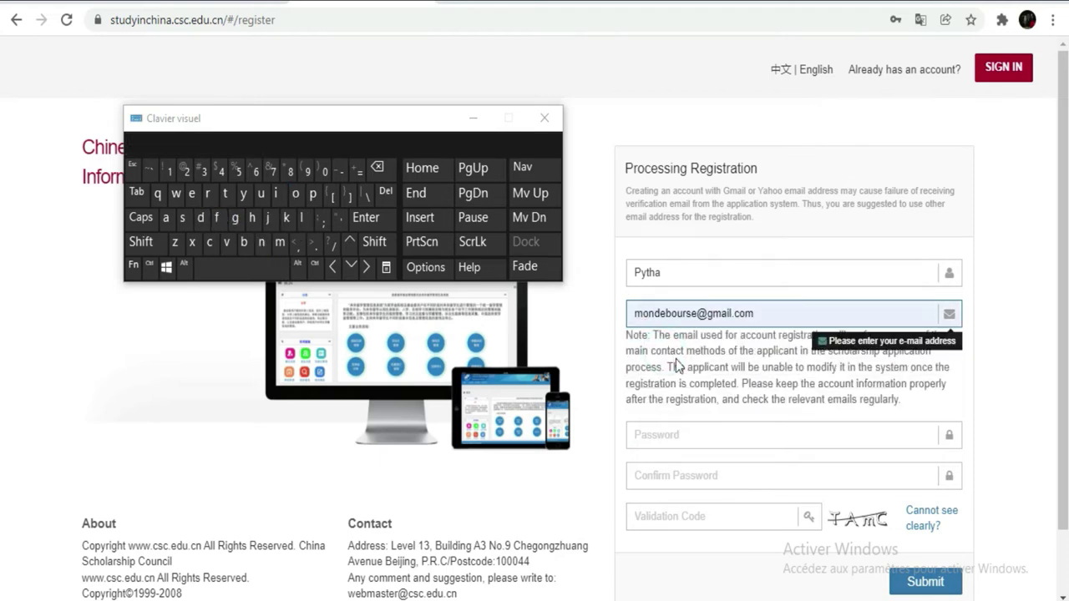
# Enter a new account password in the Password field with the on-screen keyboard
pyautogui.click(689, 434)
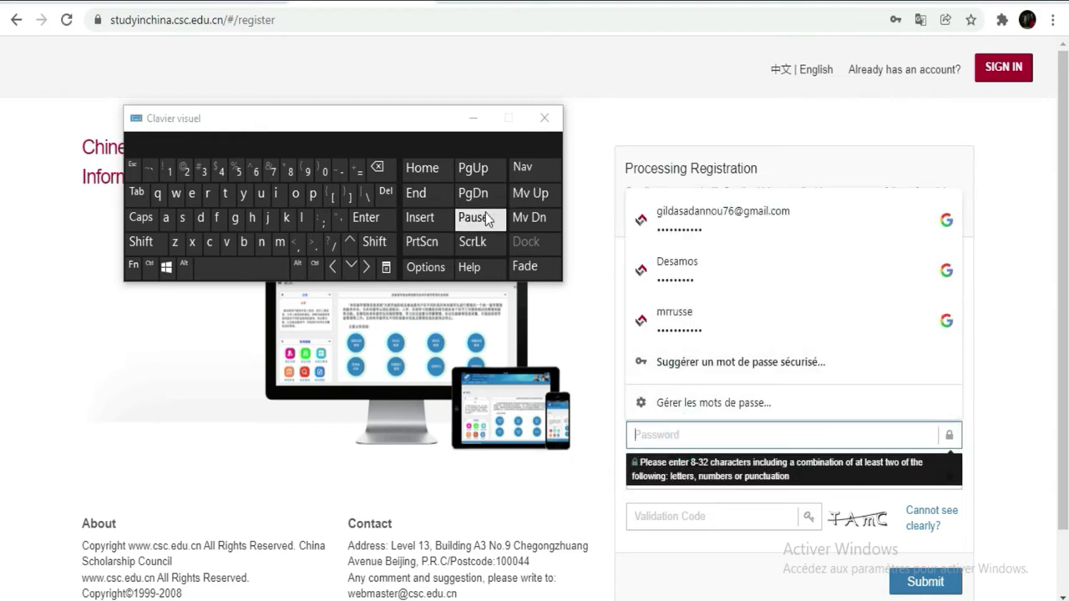
pyautogui.click(141, 241)
pyautogui.click(297, 193)
pyautogui.click(279, 193)
pyautogui.click(279, 193)
pyautogui.click(261, 242)
pyautogui.click(294, 195)
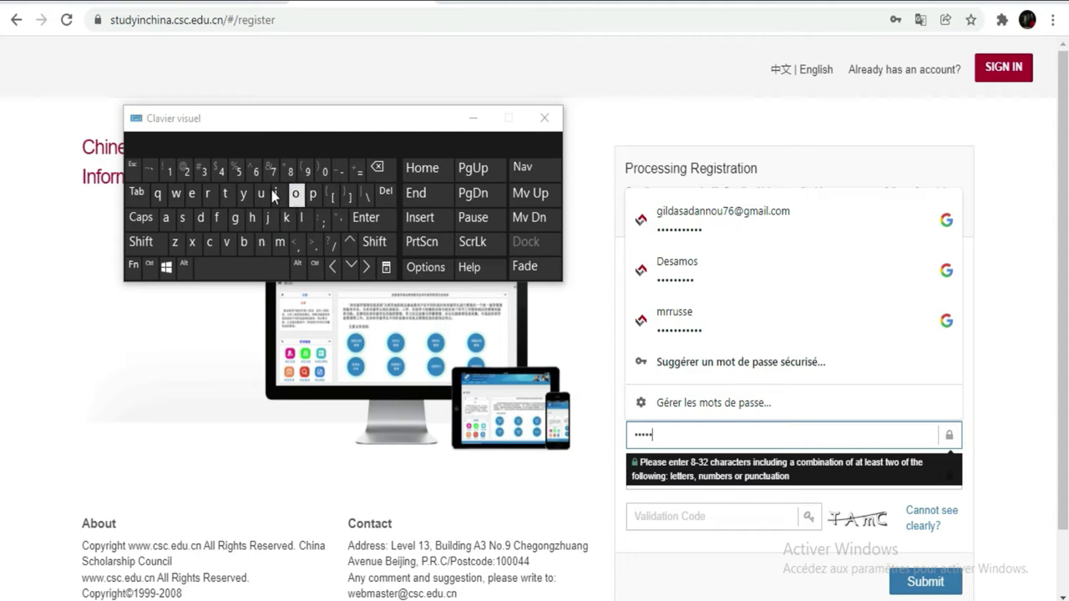
pyautogui.click(183, 219)
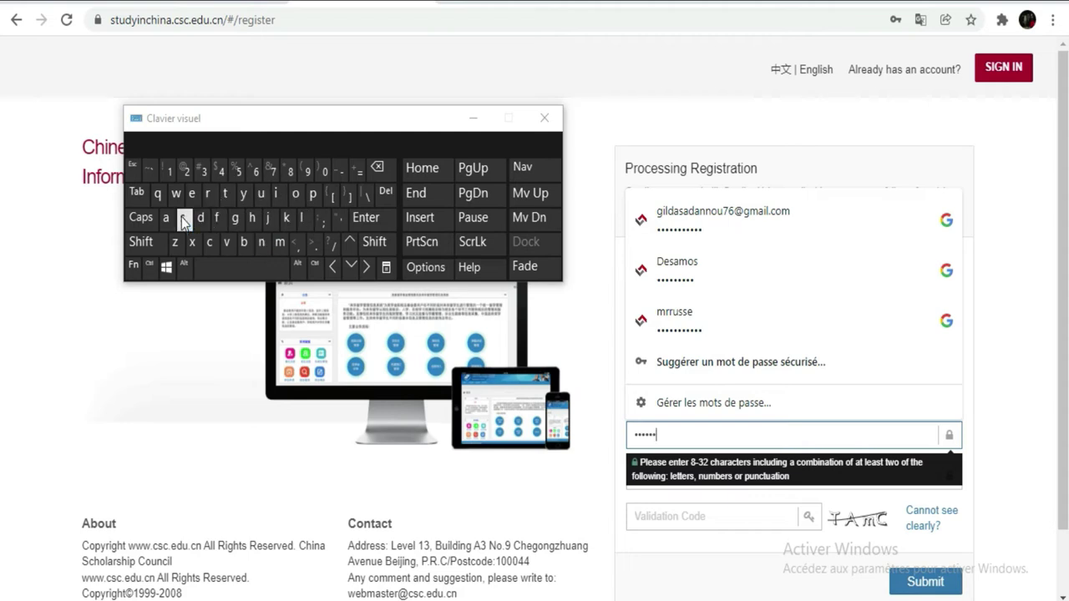
pyautogui.click(185, 171)
pyautogui.click(324, 171)
pyautogui.click(189, 173)
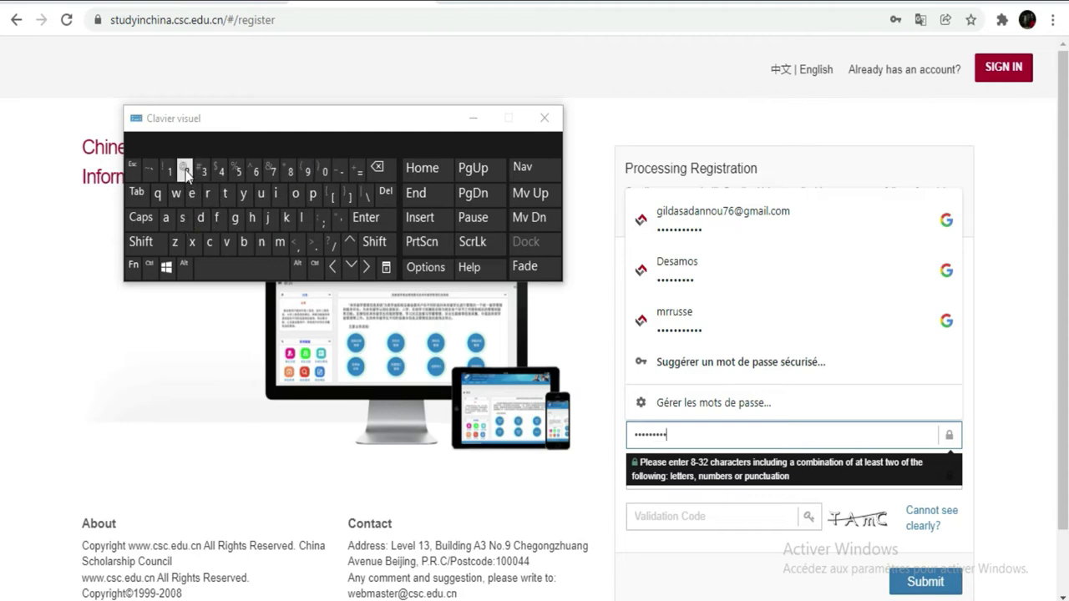
pyautogui.click(600, 499)
# Try to repeat the account password in the Confirm Password field
pyautogui.click(636, 479)
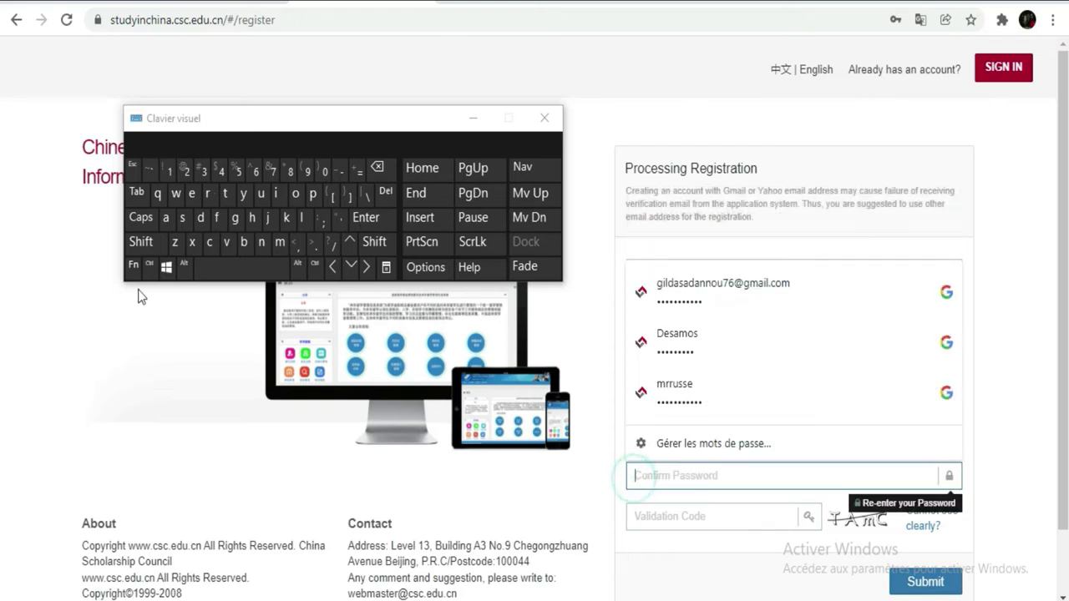
pyautogui.click(141, 242)
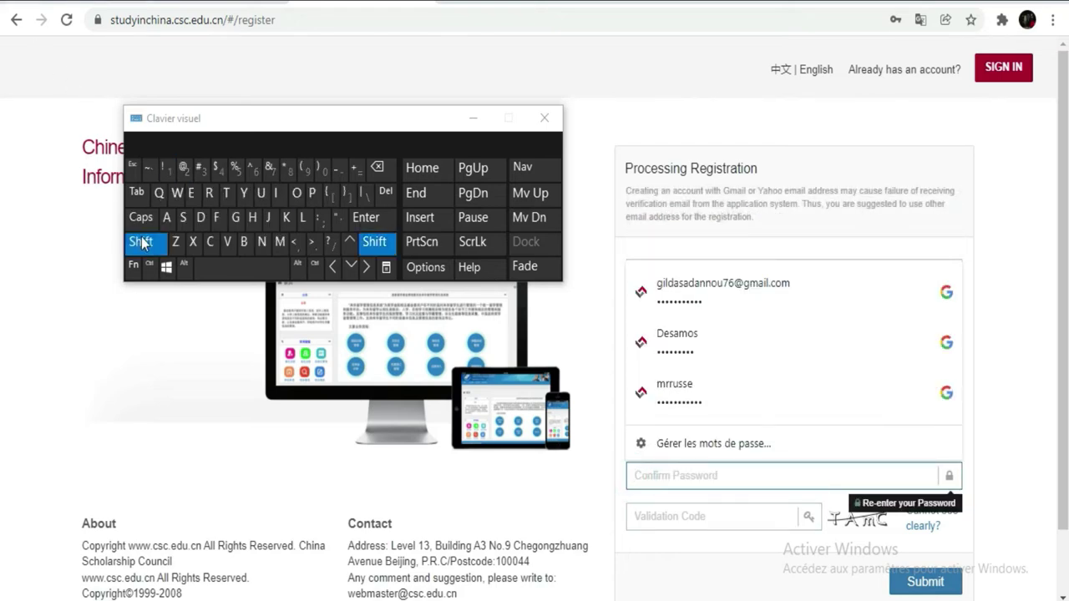
pyautogui.click(297, 193)
pyautogui.click(275, 218)
pyautogui.click(277, 193)
pyautogui.click(279, 242)
pyautogui.click(295, 194)
pyautogui.click(281, 195)
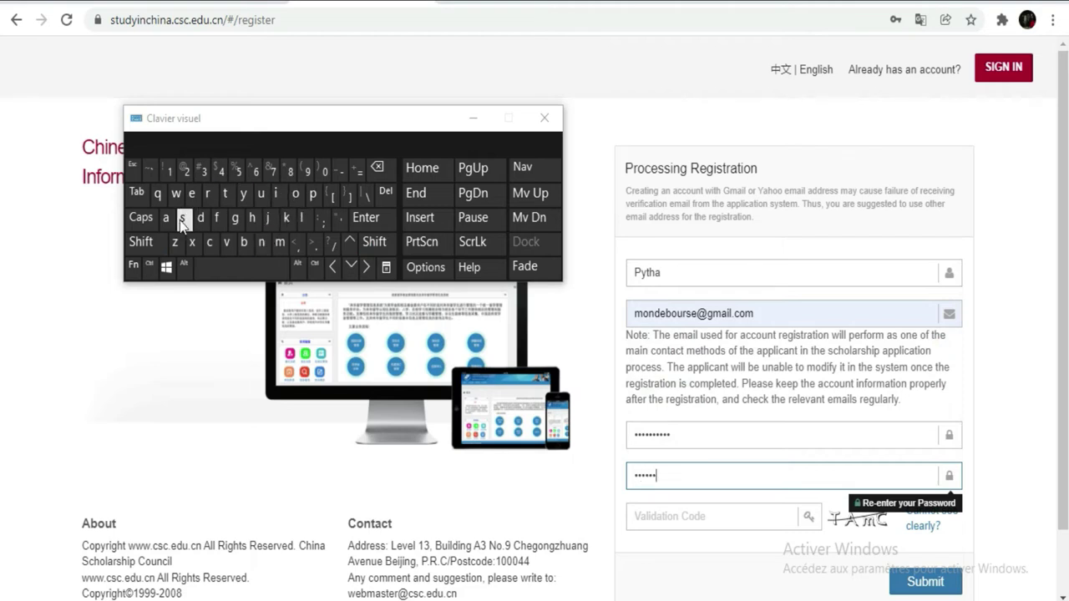
pyautogui.click(327, 170)
pyautogui.click(186, 172)
pyautogui.click(222, 175)
pyautogui.click(660, 516)
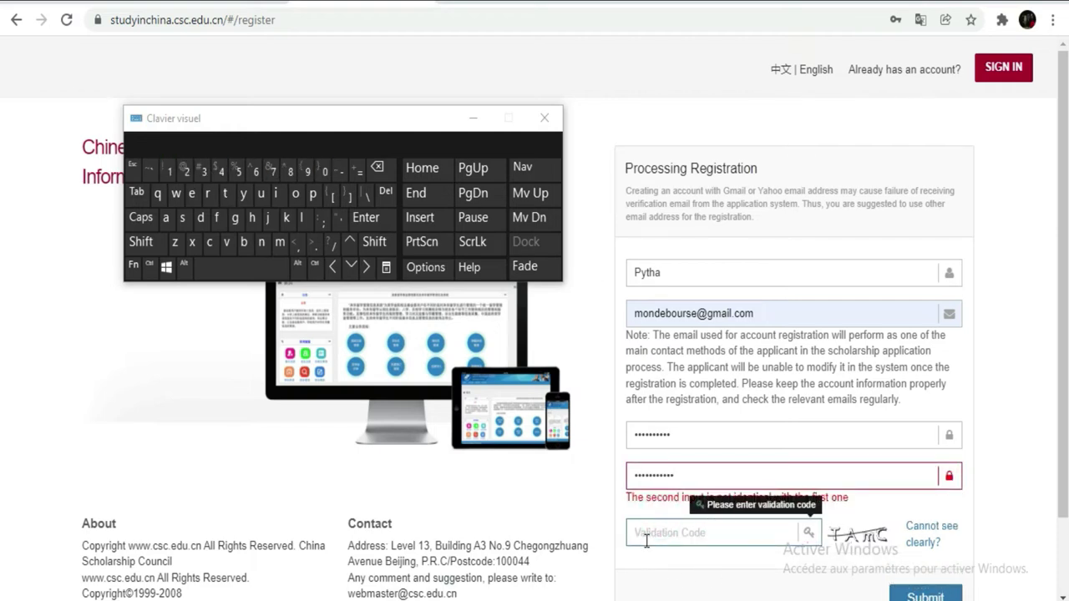
pyautogui.click(846, 506)
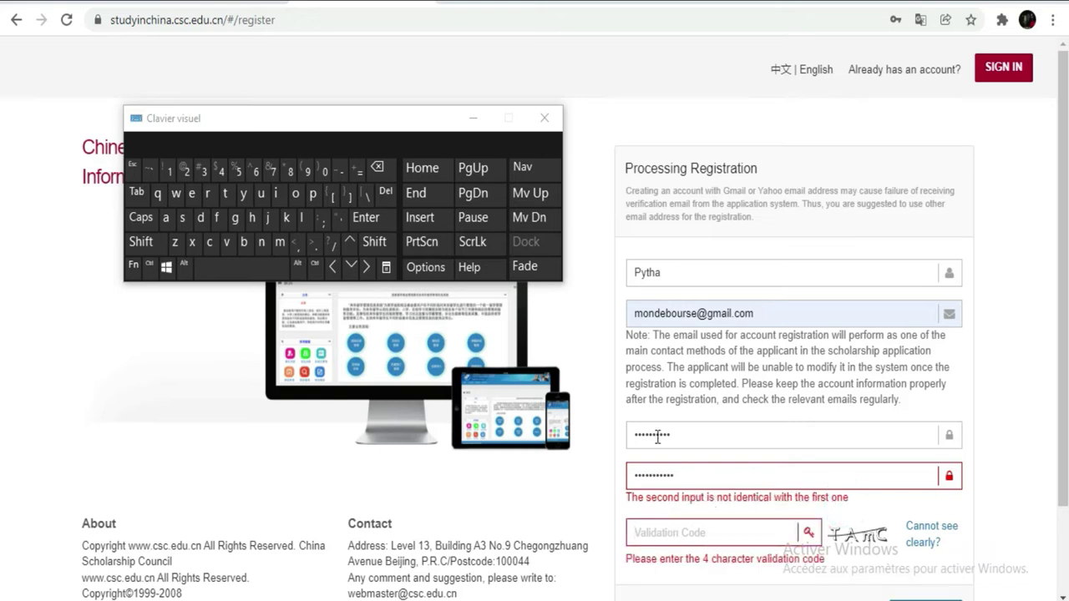
# Replace the whole Confirm Password entry by entering the account password again
pyautogui.moveTo(708, 479); pyautogui.dragTo(593, 476)
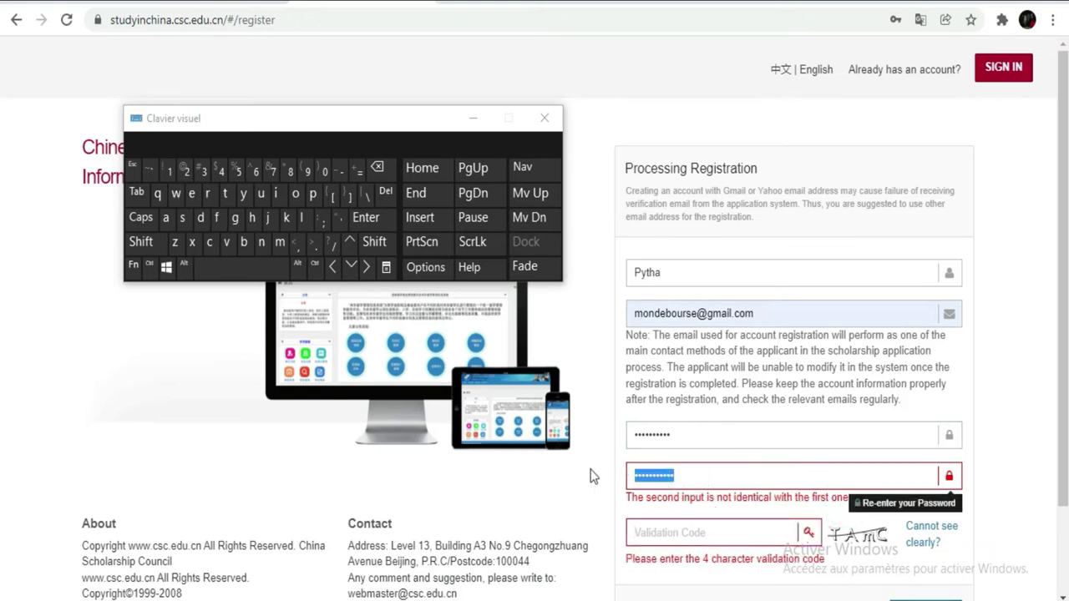
pyautogui.click(141, 241)
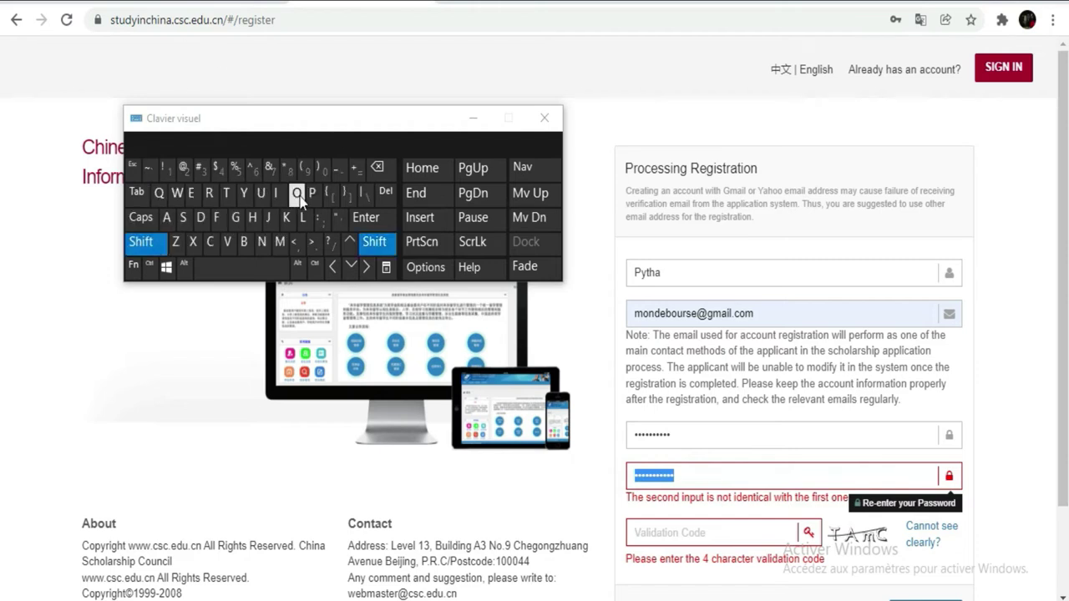
pyautogui.click(296, 194)
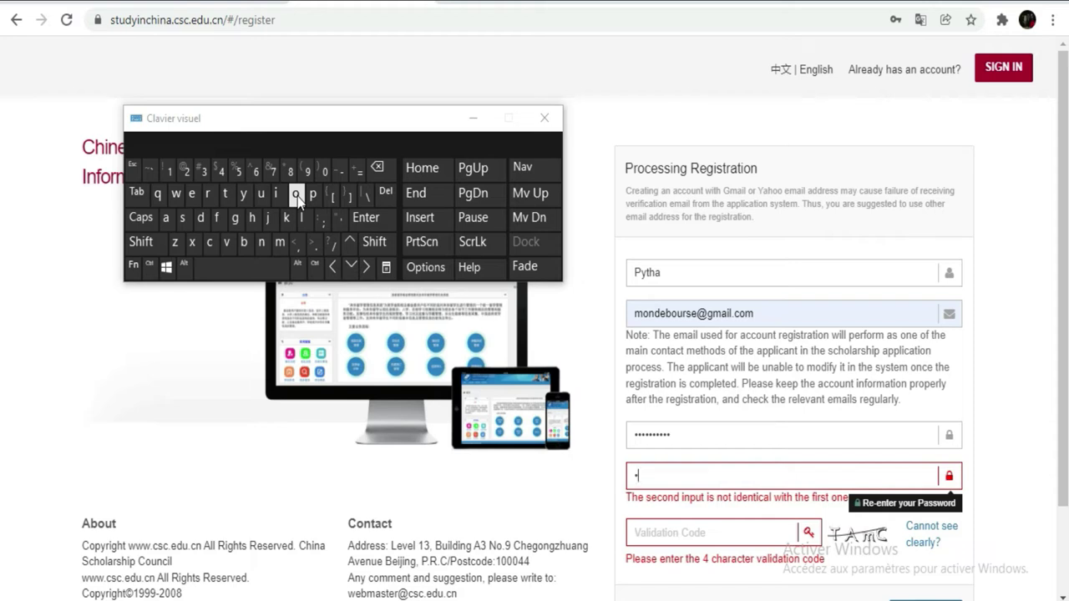
pyautogui.click(269, 219)
pyautogui.click(295, 193)
pyautogui.click(277, 193)
pyautogui.click(182, 219)
pyautogui.click(182, 218)
pyautogui.click(329, 174)
pyautogui.click(194, 172)
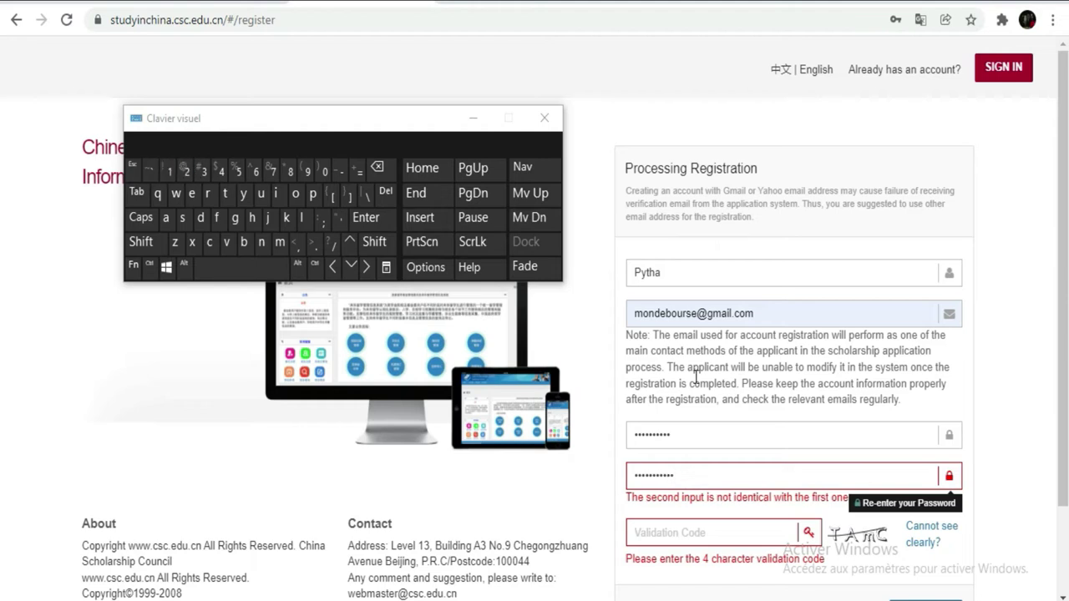
# Enter the four-character code from the captcha image in the Validation Code field
pyautogui.click(754, 531)
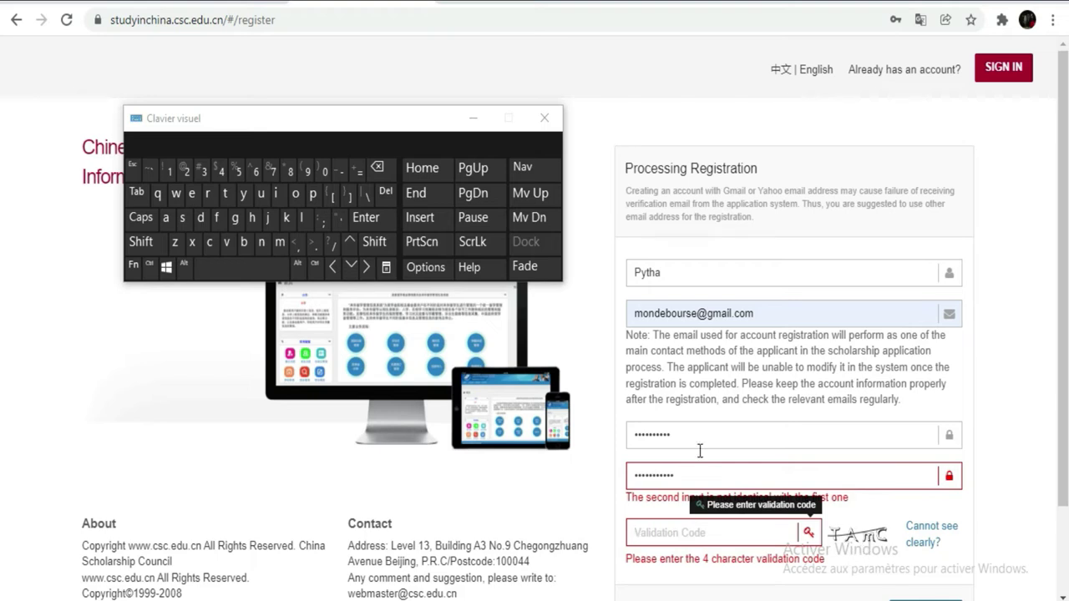
pyautogui.click(144, 244)
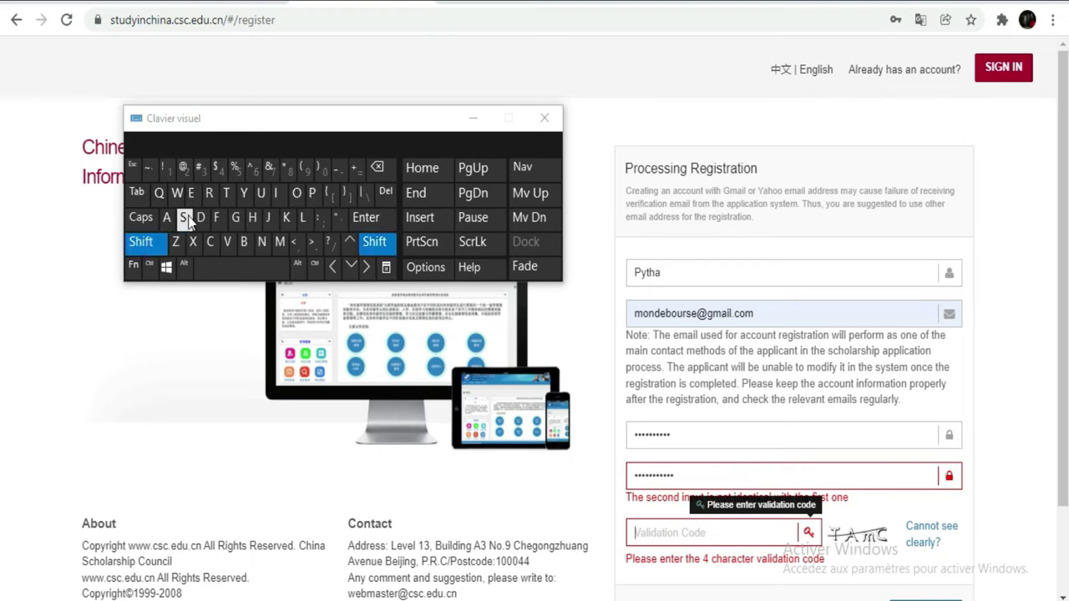
pyautogui.click(226, 197)
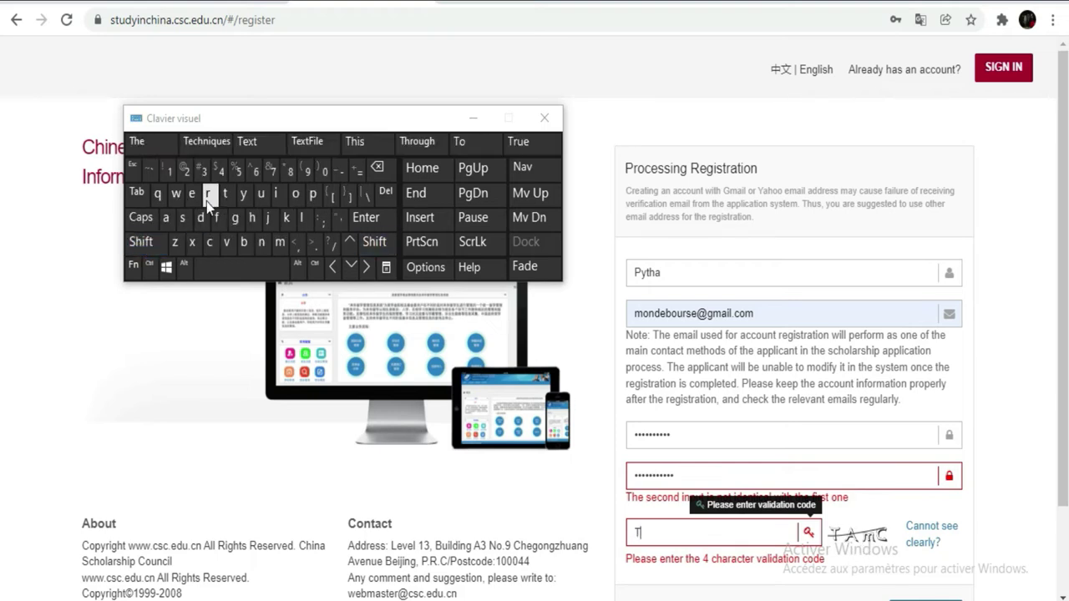
pyautogui.click(139, 251)
pyautogui.click(167, 219)
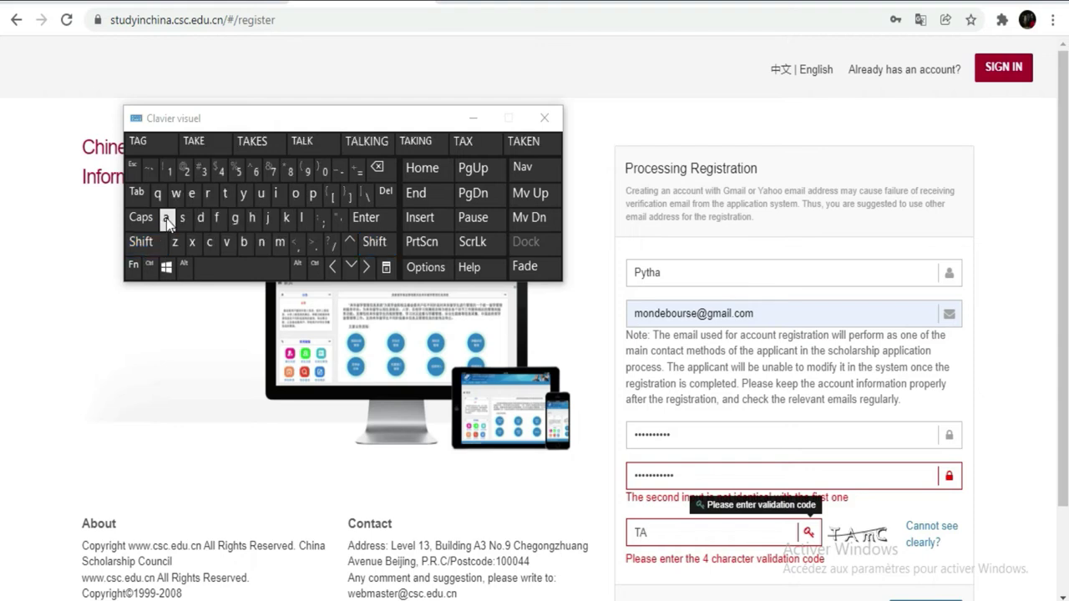
pyautogui.click(281, 244)
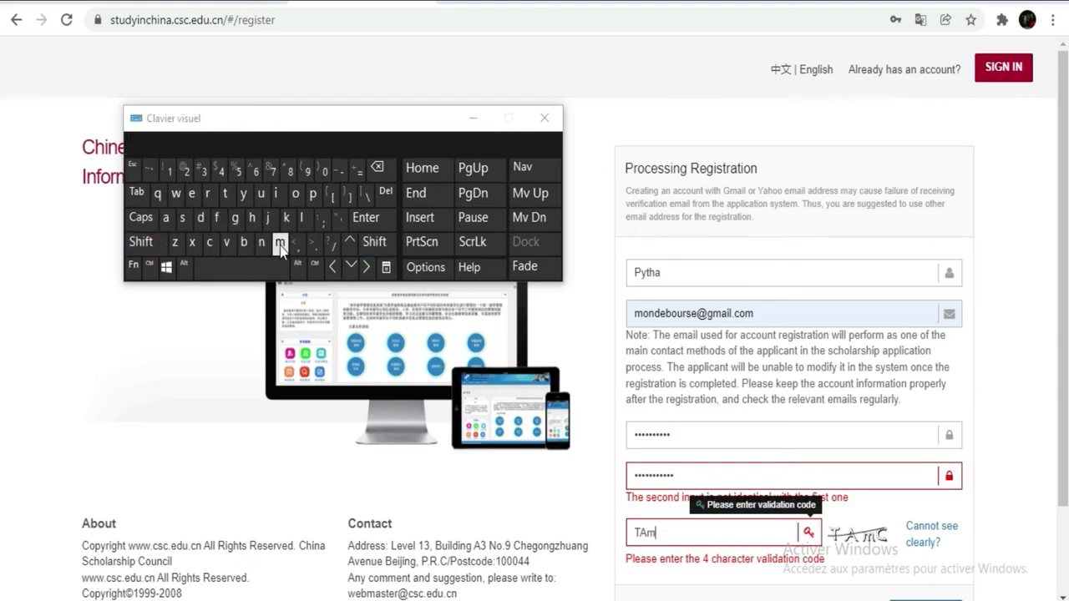
pyautogui.click(140, 242)
pyautogui.click(210, 242)
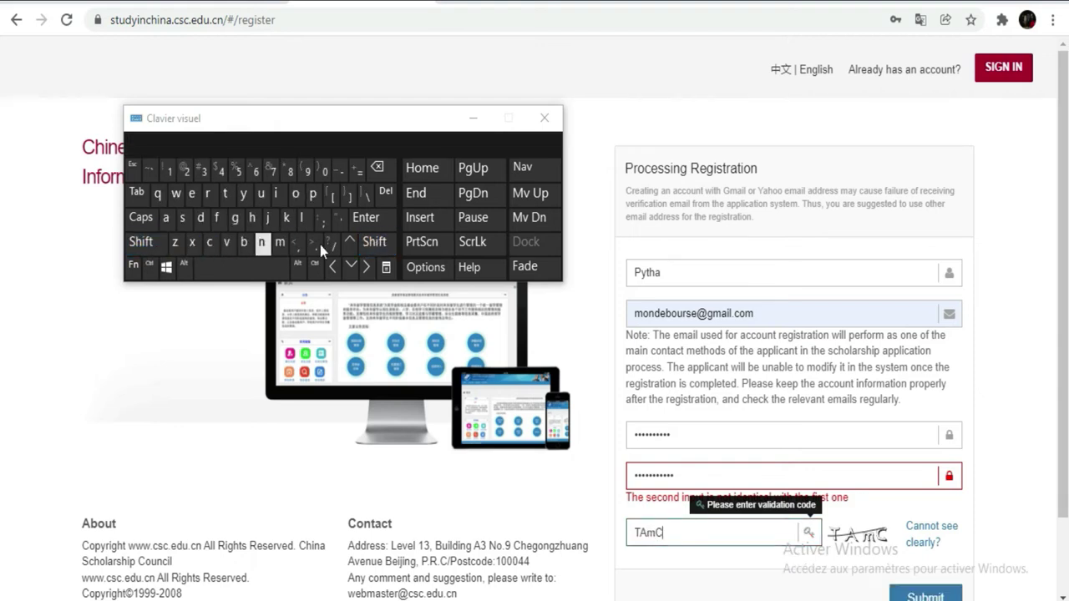
# Replace the Password field's entry with the account password so it matches the confirmation, and try to submit the registration form
pyautogui.scroll(-2, 777, 327)
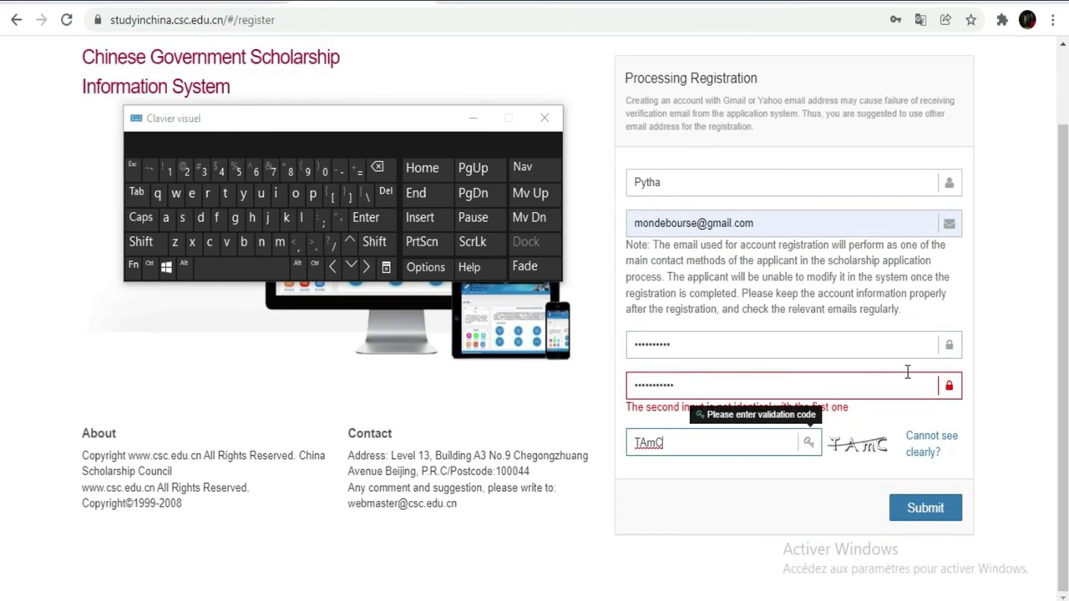
pyautogui.click(672, 351)
pyautogui.moveTo(690, 344); pyautogui.dragTo(603, 339)
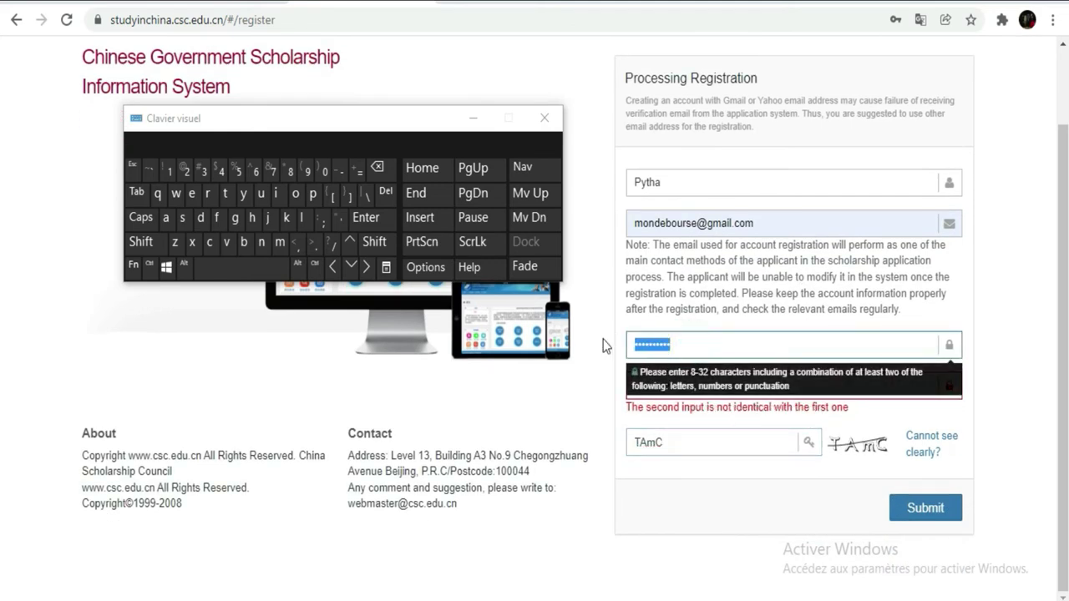
pyautogui.click(148, 243)
pyautogui.click(294, 195)
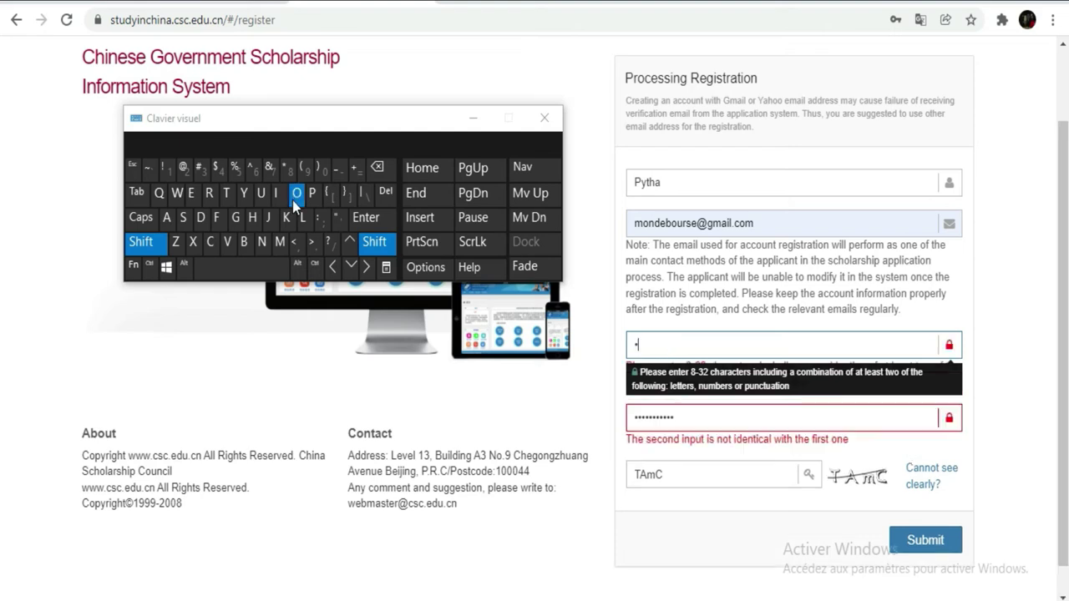
pyautogui.click(272, 226)
pyautogui.click(277, 193)
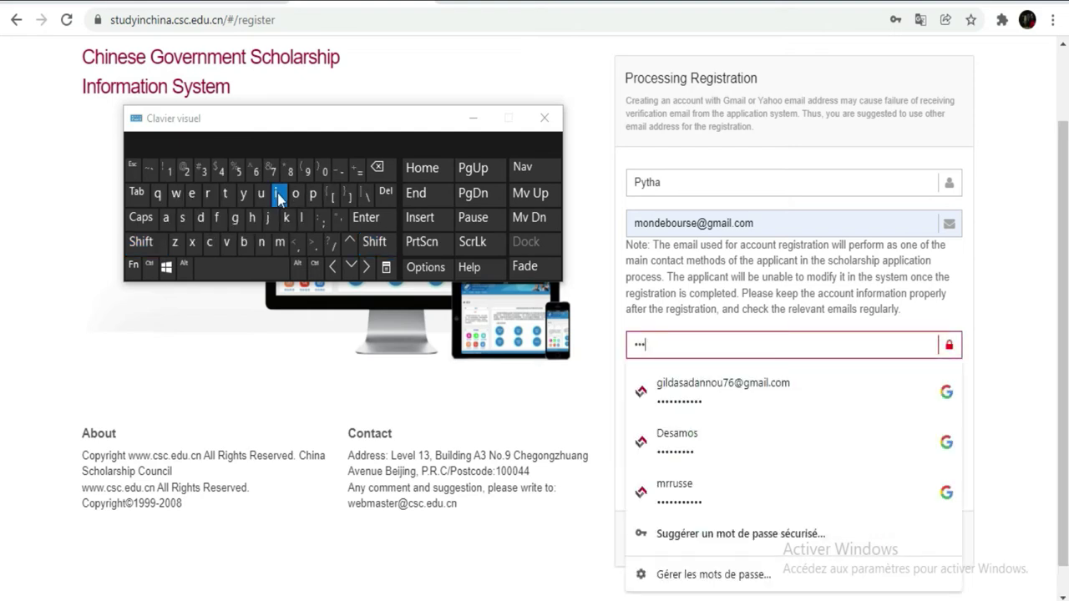
pyautogui.click(296, 196)
pyautogui.click(278, 195)
pyautogui.click(191, 179)
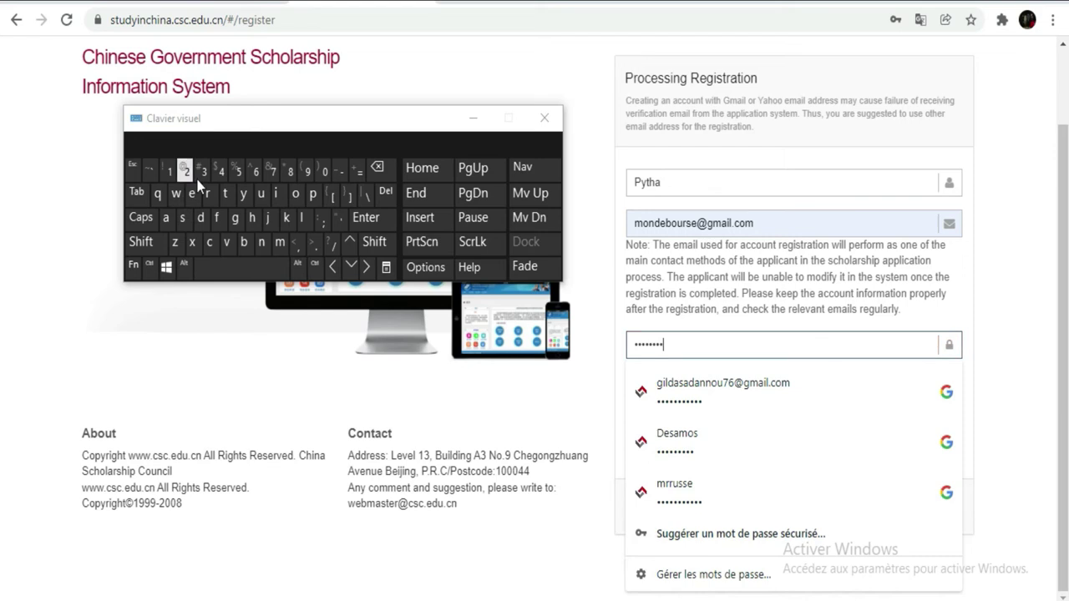
pyautogui.click(188, 177)
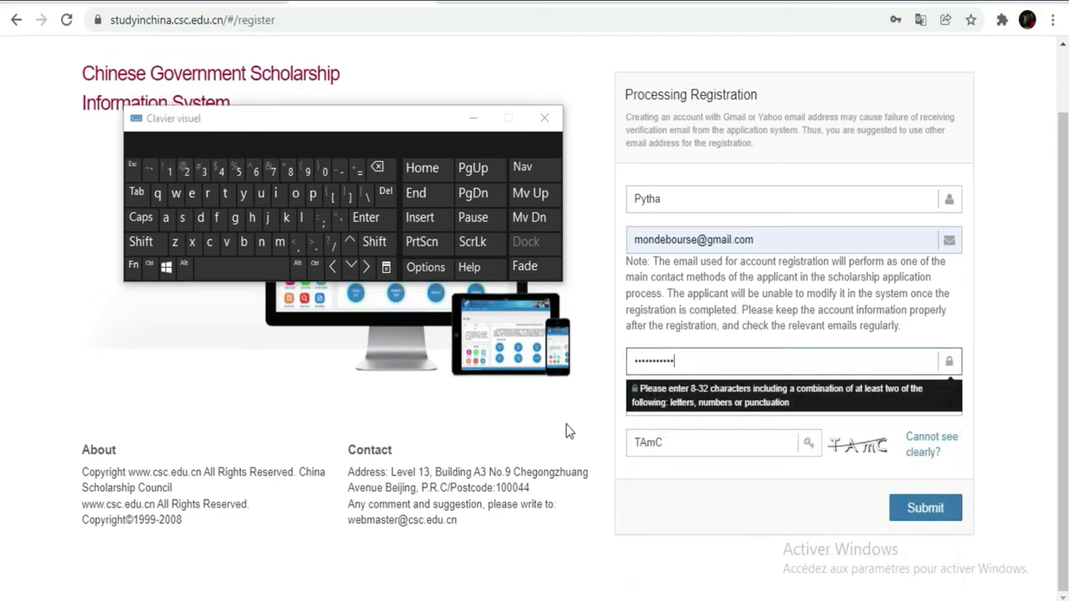
pyautogui.click(607, 522)
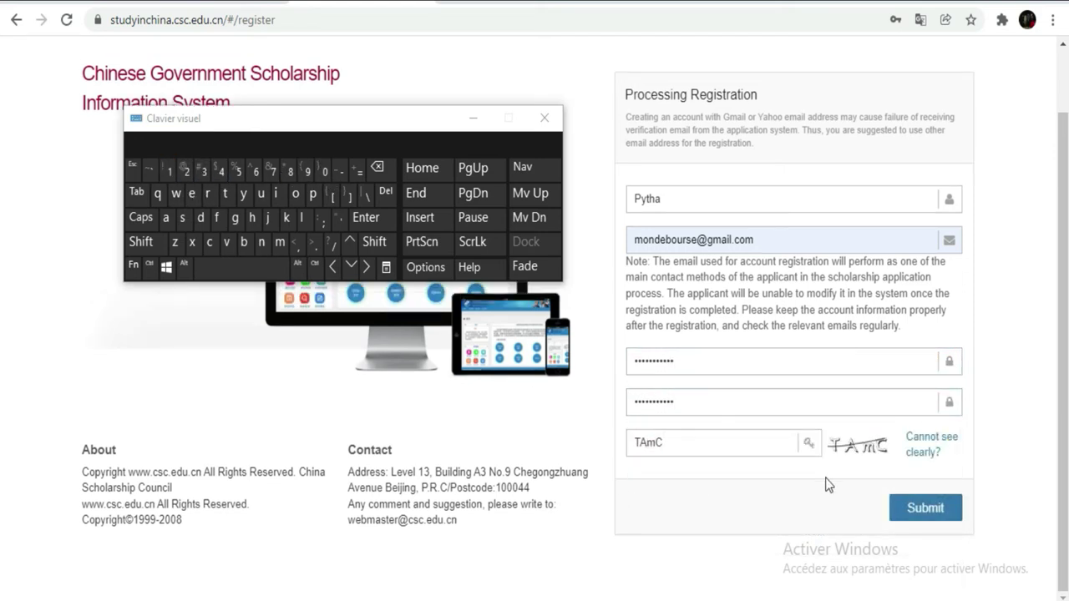
pyautogui.click(918, 525)
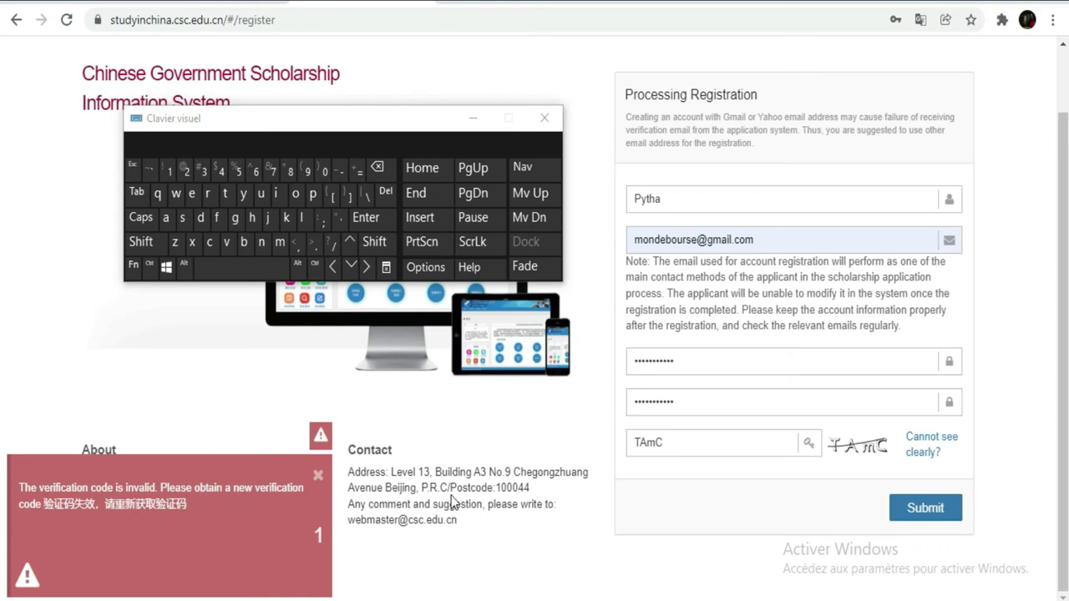
# Request a new captcha image and replace the Validation Code entry with its four characters
pyautogui.click(672, 443)
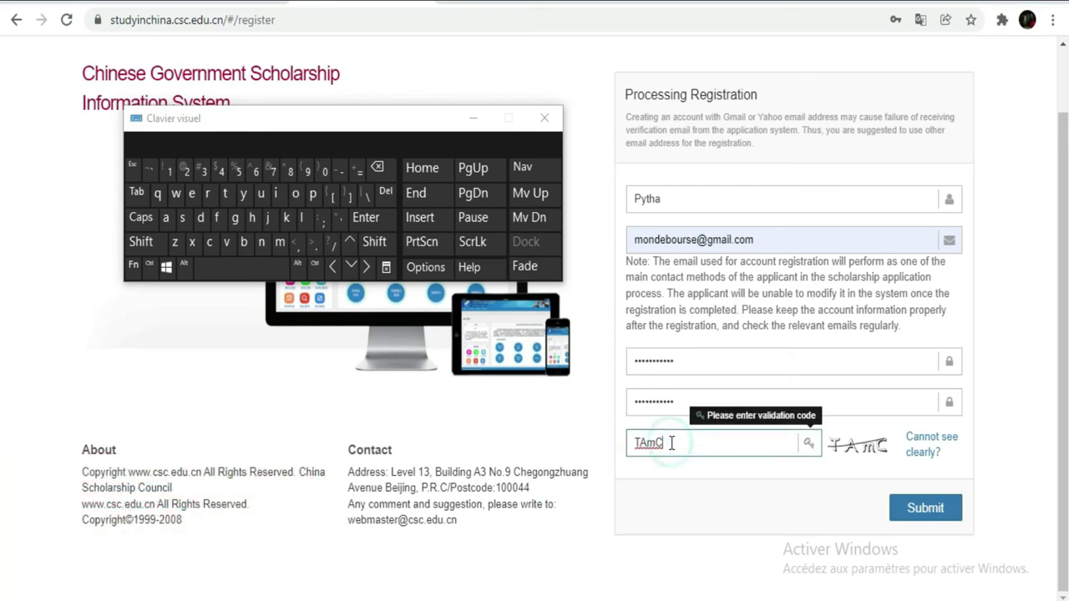
pyautogui.moveTo(673, 443); pyautogui.dragTo(587, 447)
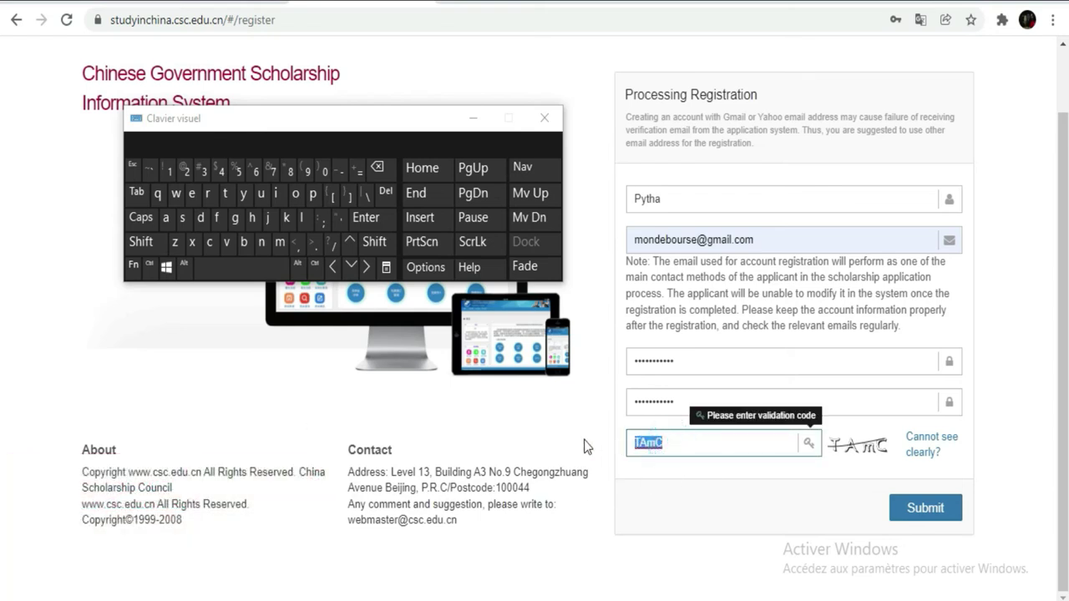
pyautogui.click(919, 444)
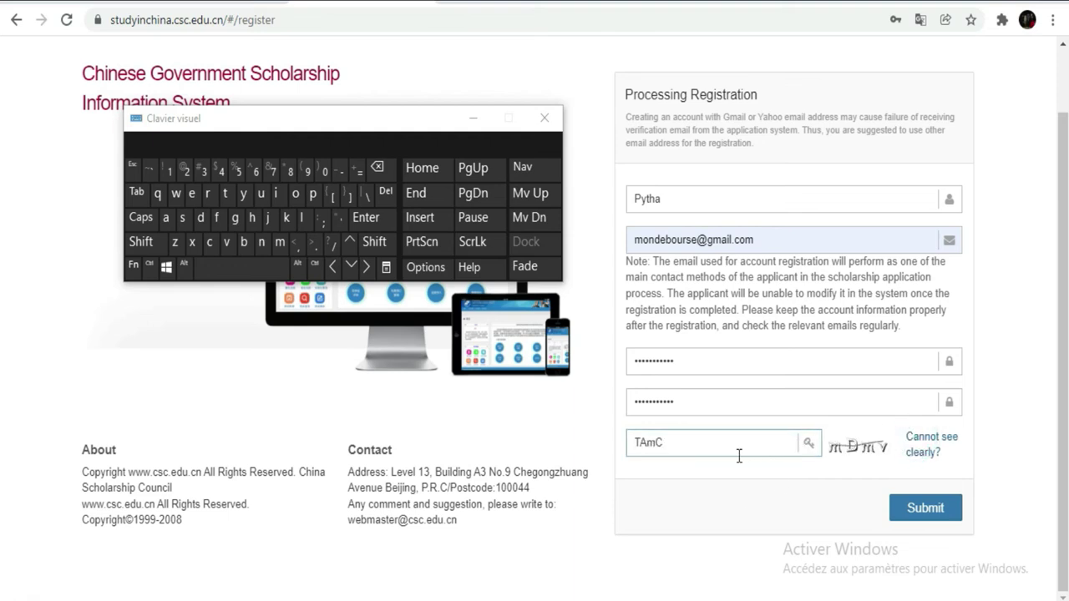
pyautogui.moveTo(682, 442); pyautogui.dragTo(573, 443)
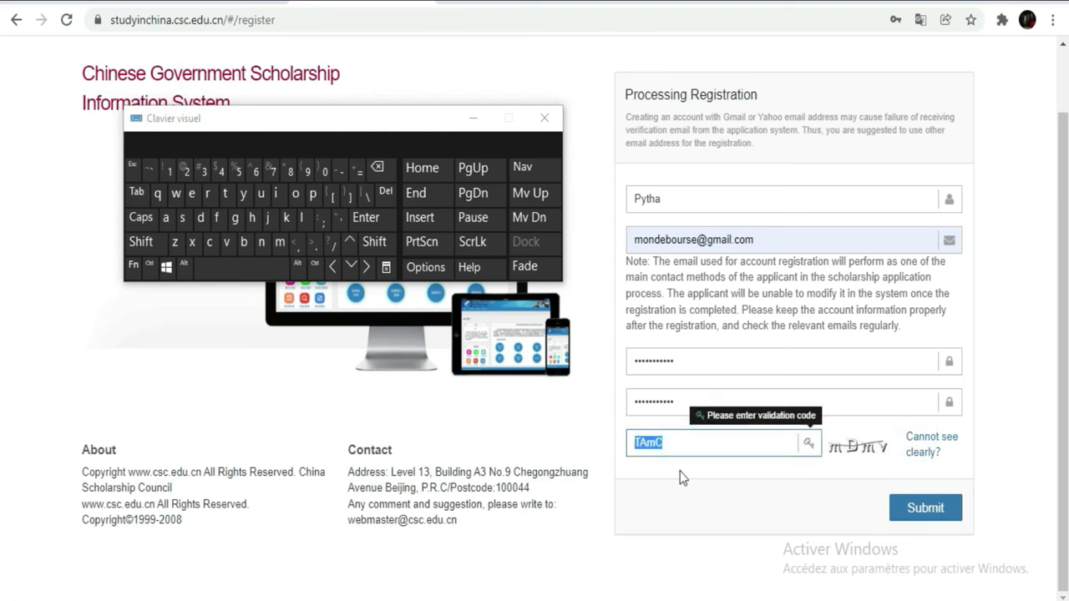
pyautogui.click(277, 248)
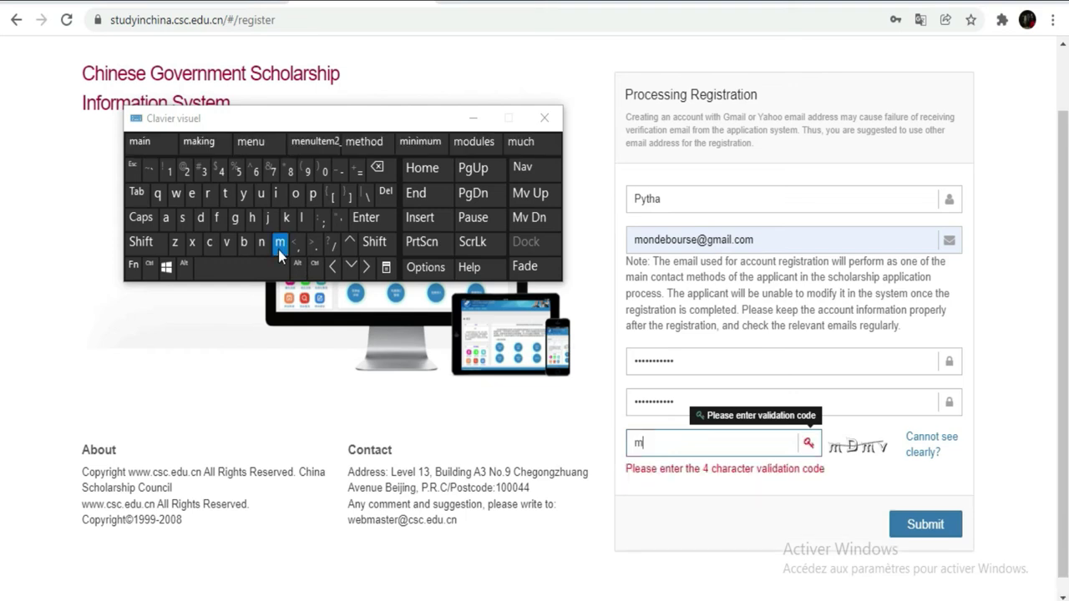
pyautogui.click(140, 244)
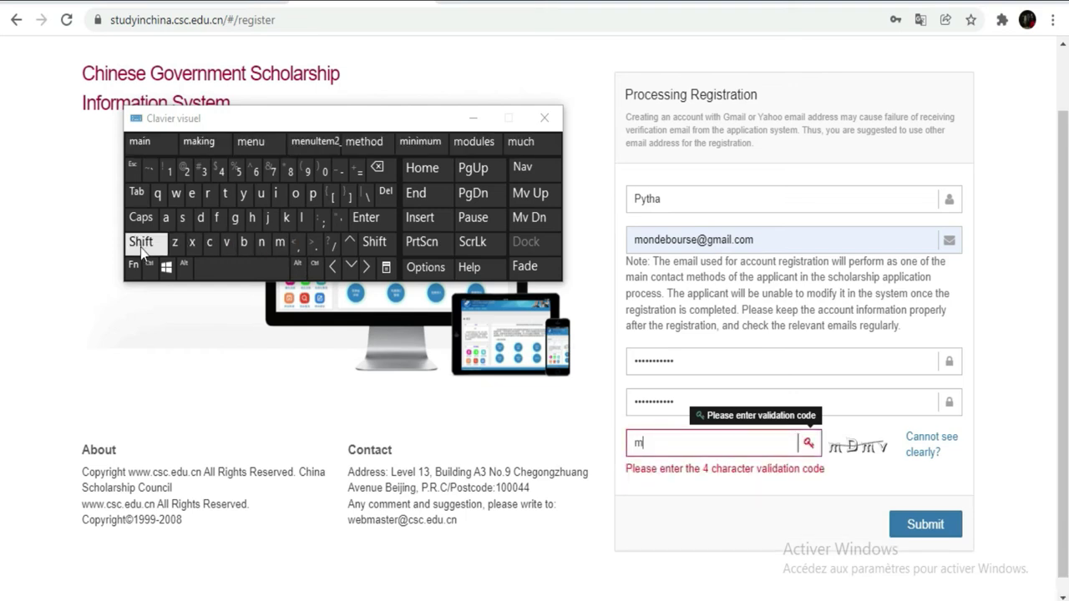
pyautogui.click(201, 218)
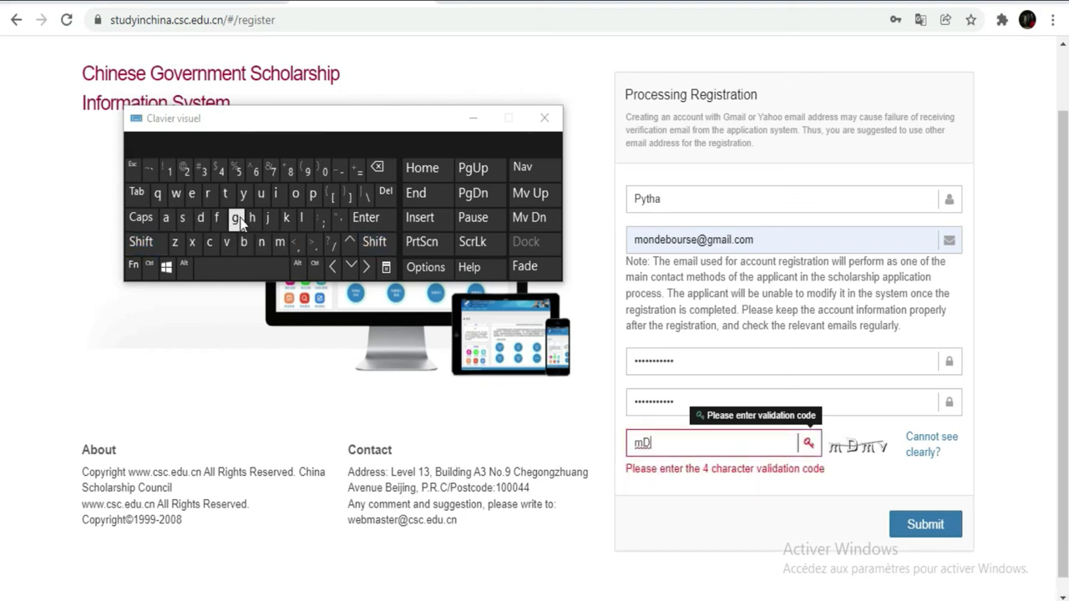
pyautogui.click(280, 242)
pyautogui.click(227, 242)
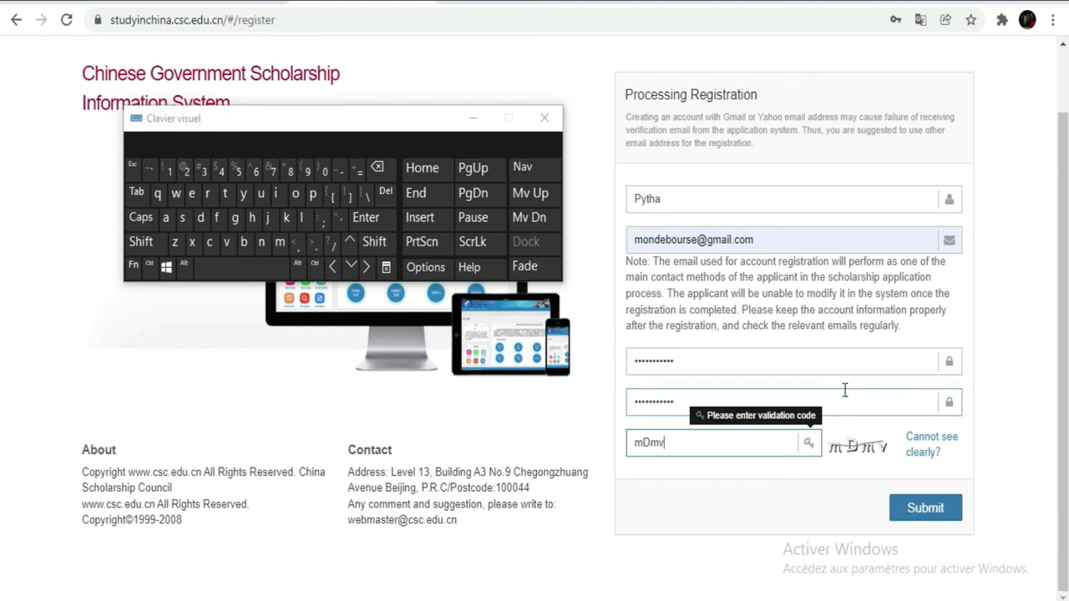
# Submit the registration form and save the new account's login credentials in the browser
pyautogui.click(918, 518)
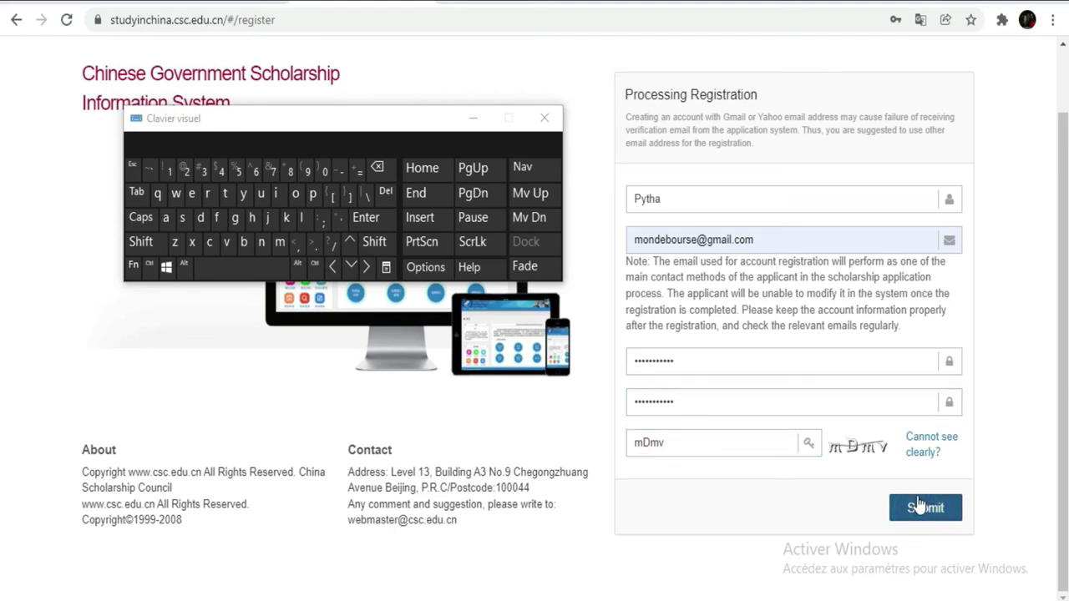
pyautogui.click(919, 504)
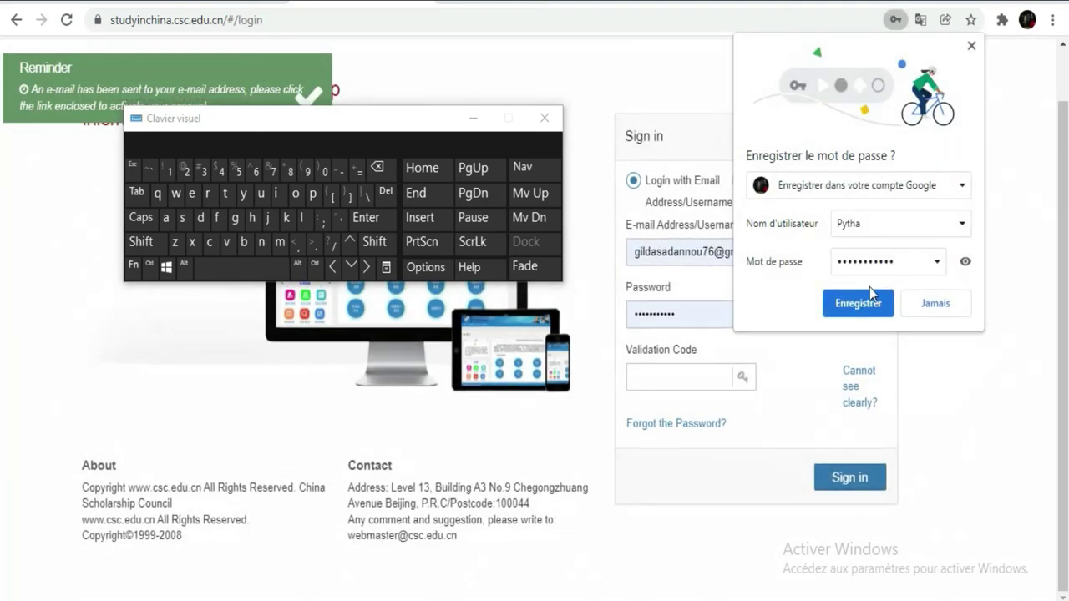
pyautogui.click(858, 305)
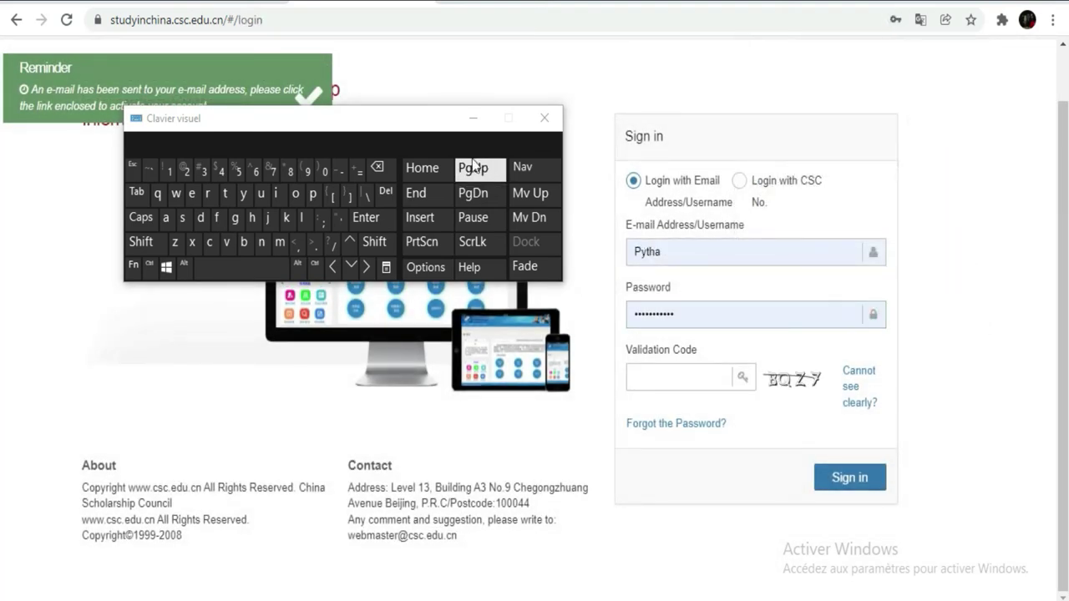
# Switch to the Tongji University International Student Service System page, keeping the on-screen keyboard clear of the sign-in form
pyautogui.moveTo(448, 126); pyautogui.dragTo(433, 257)
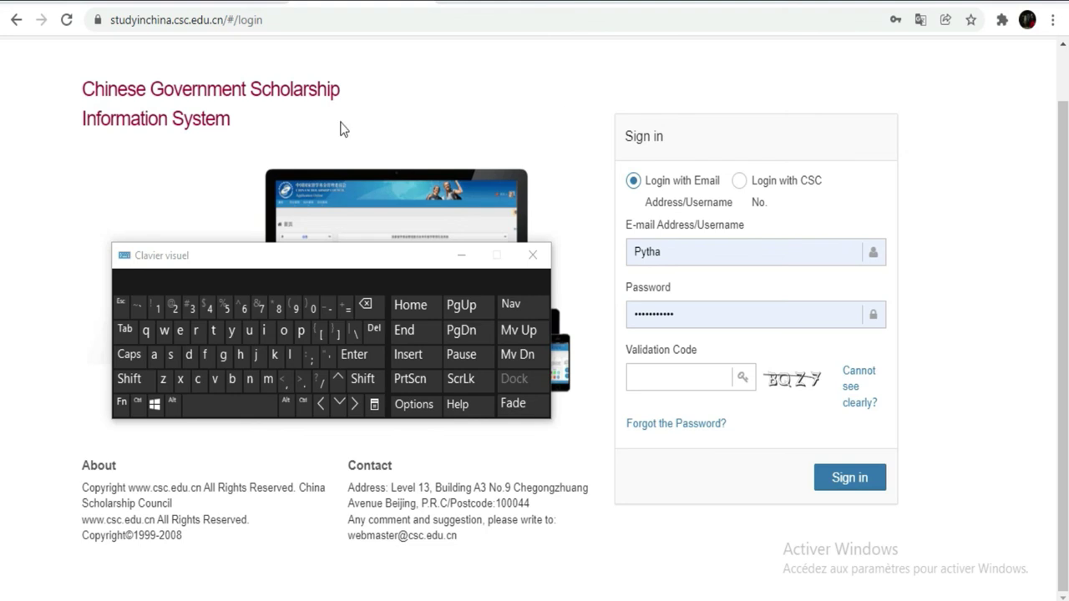
pyautogui.click(660, 3)
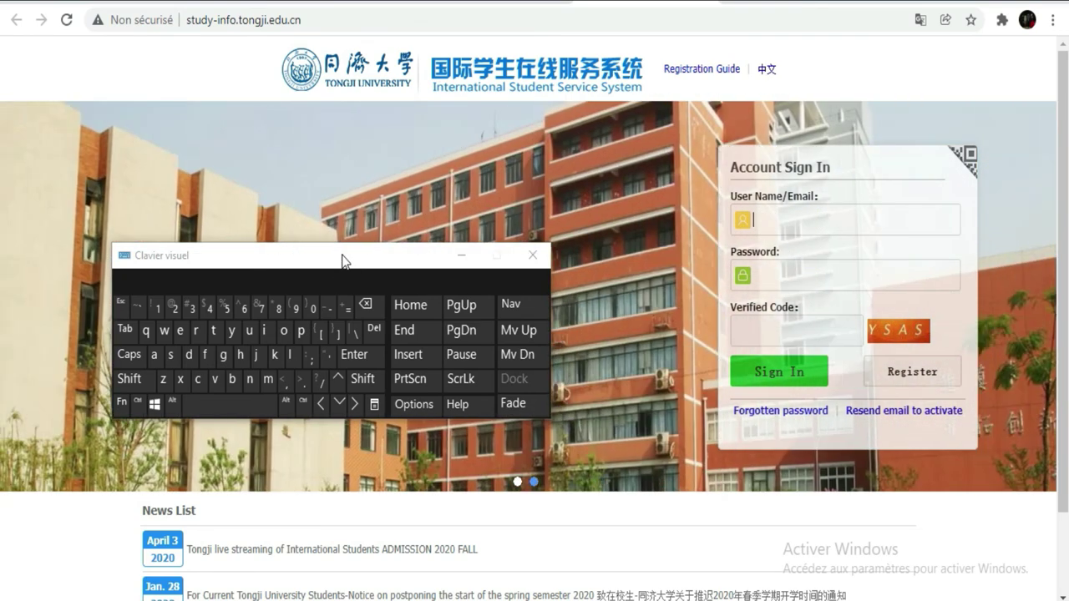
pyautogui.moveTo(342, 259); pyautogui.dragTo(398, 207)
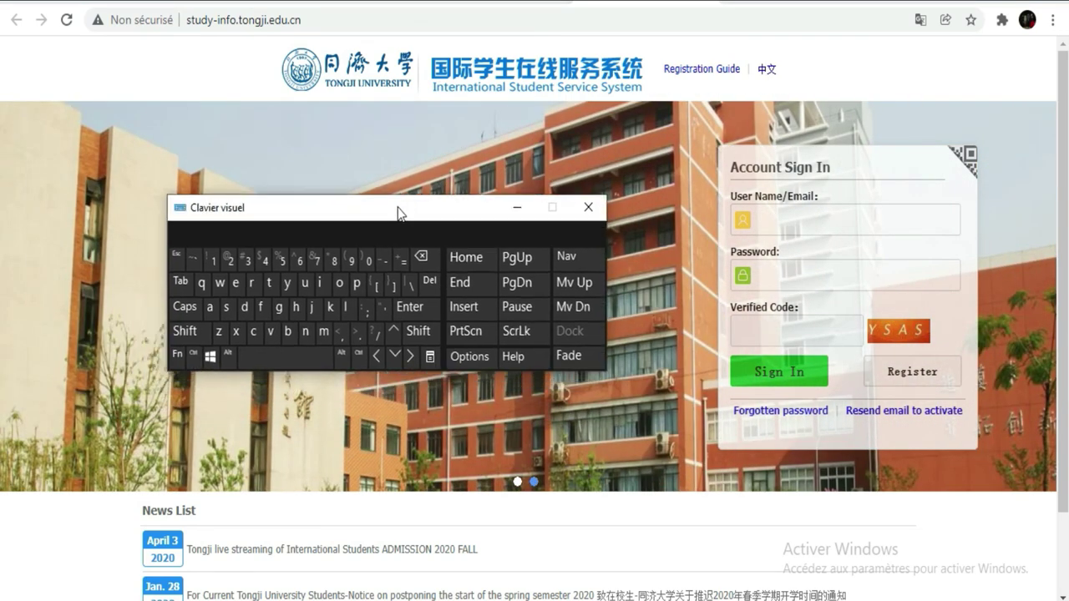